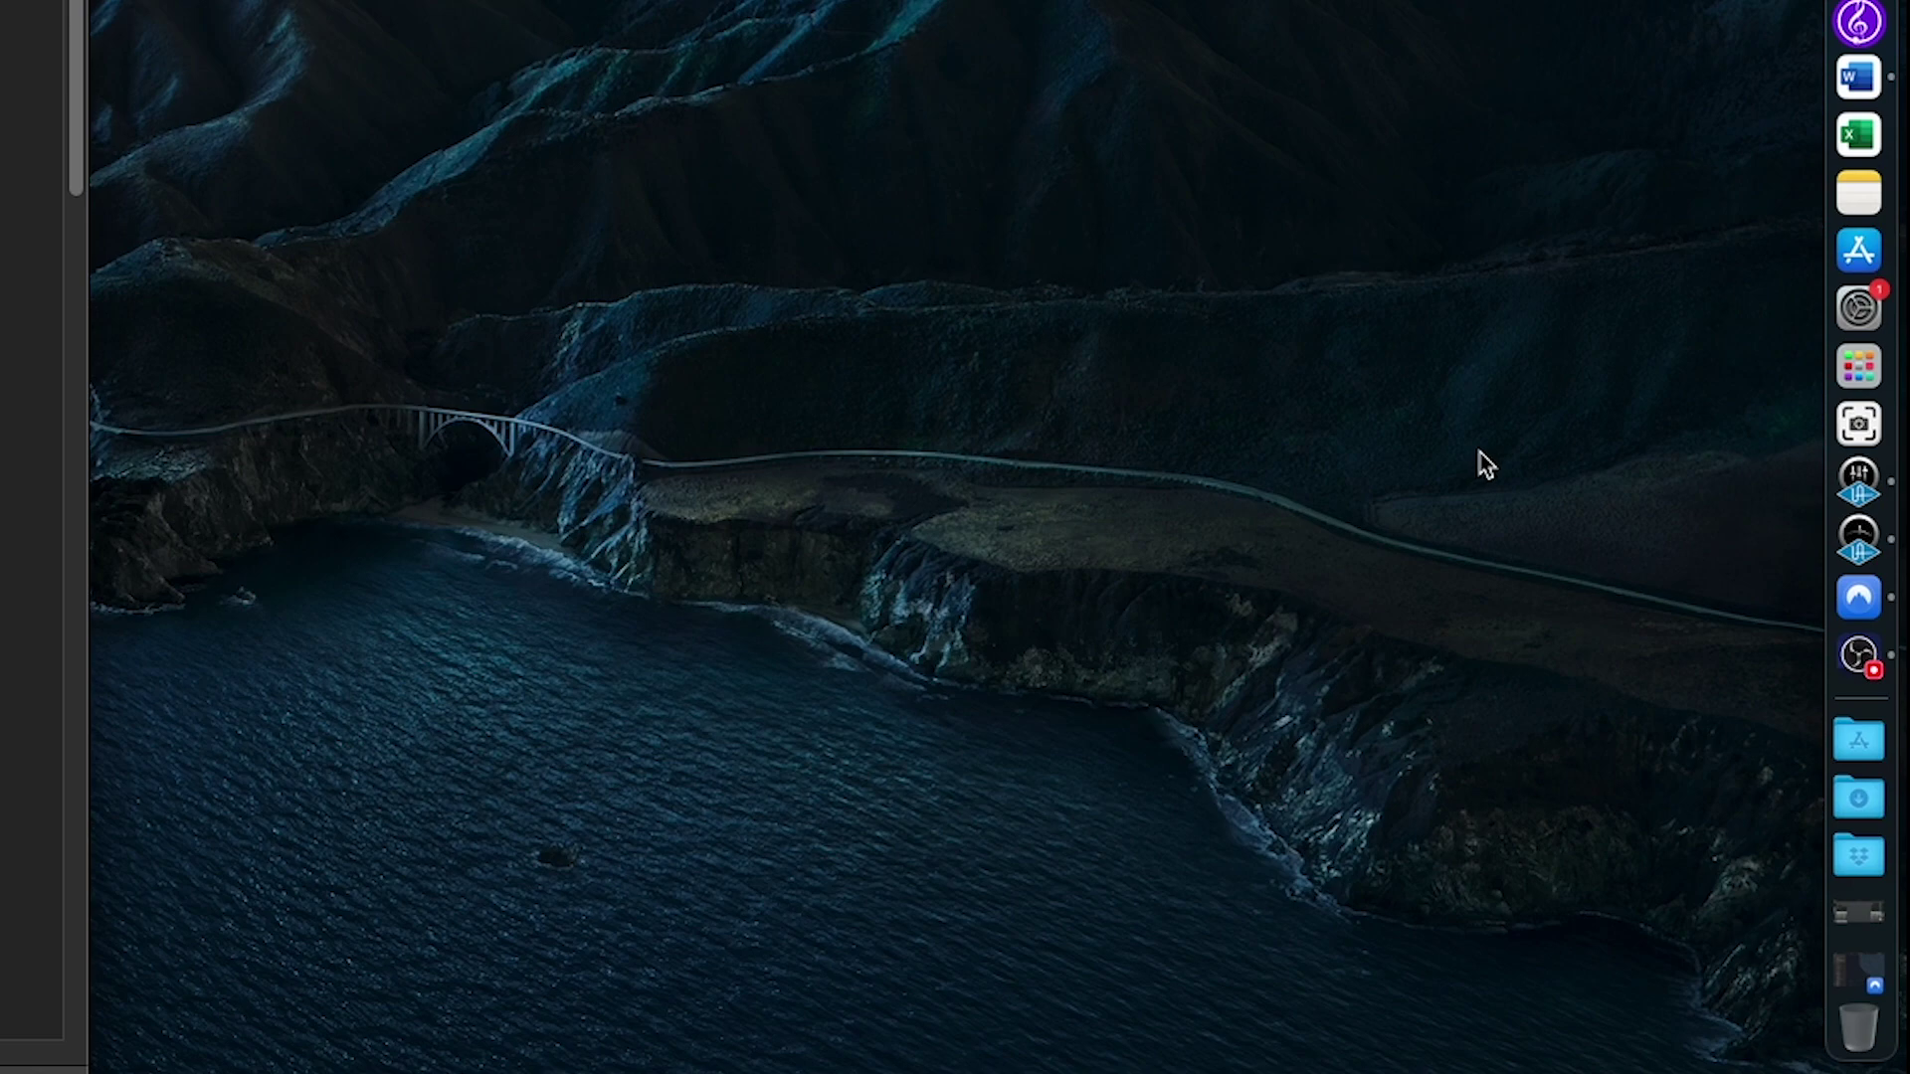
- Open the Applications list in Launchpad and go into the Utilities folder
{"action": "left_click", "coordinate": [1865, 741]}
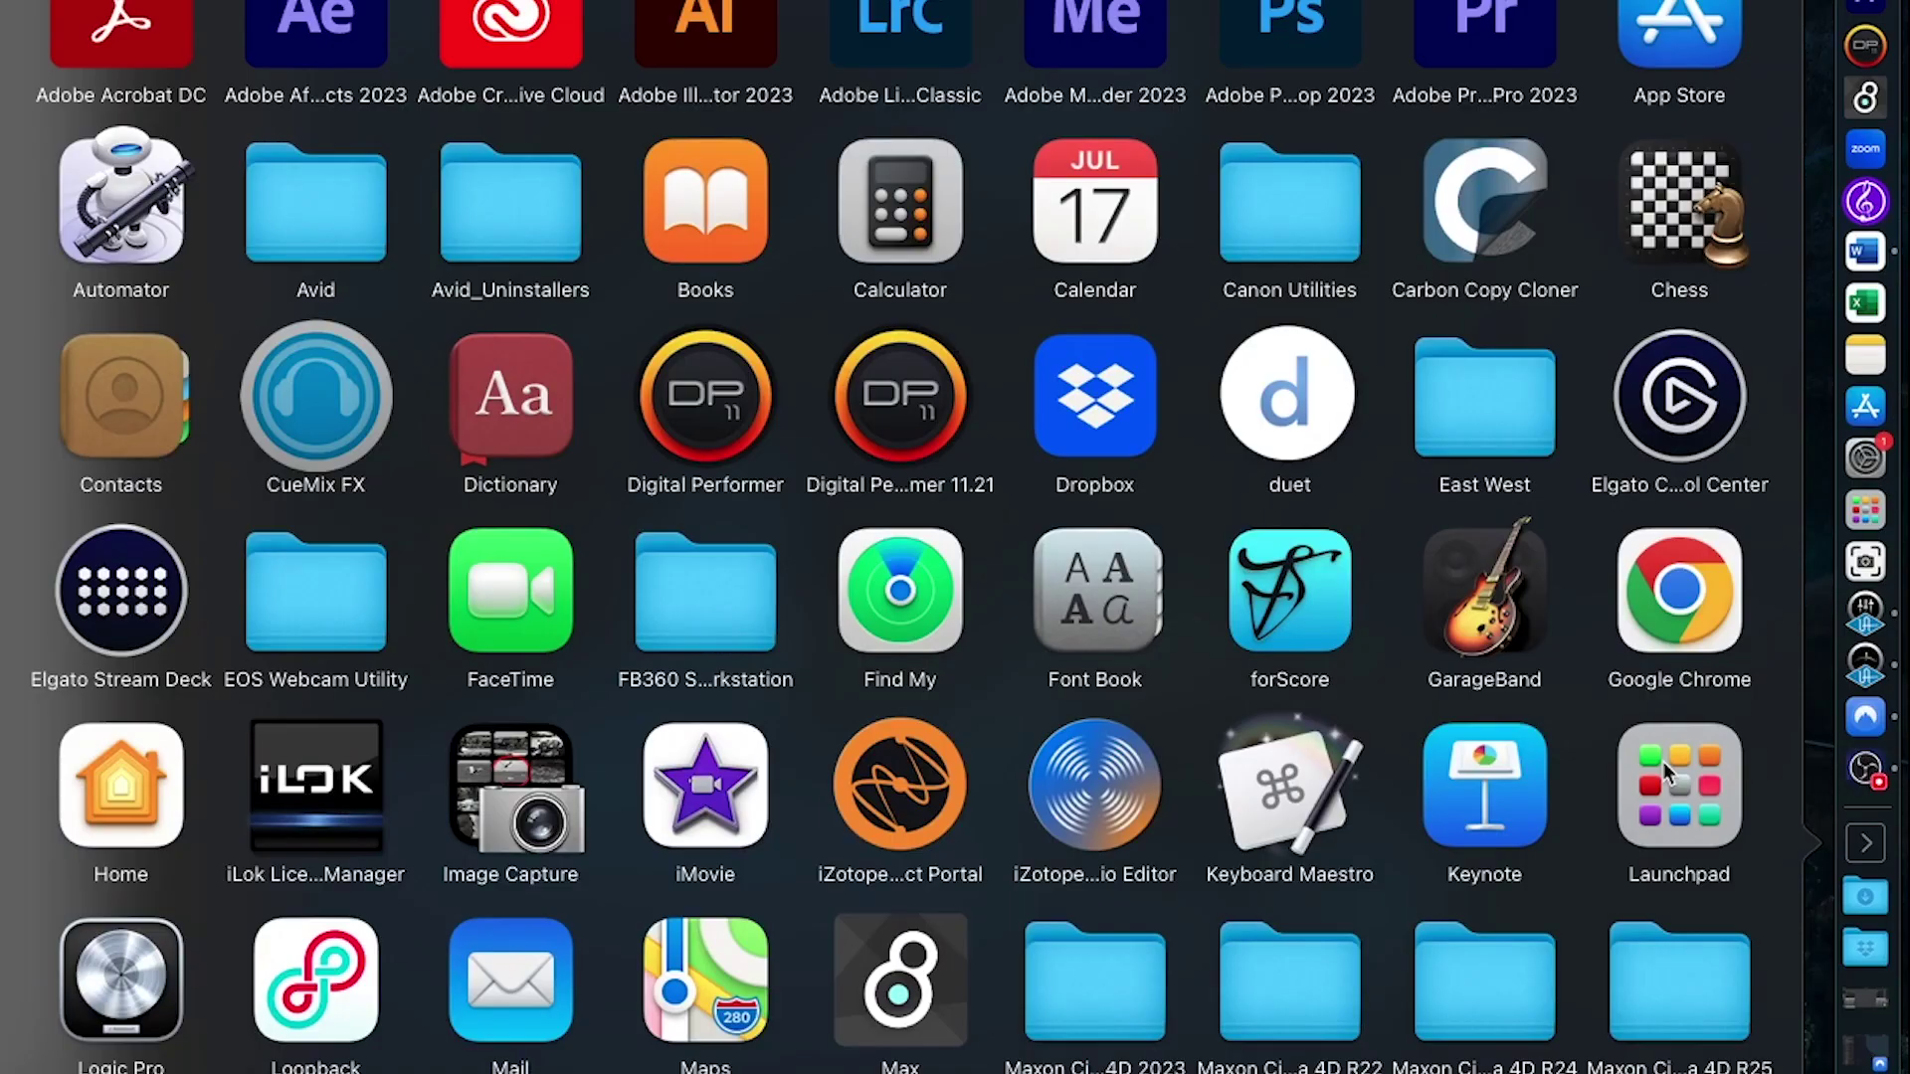
{"action": "scroll", "coordinate": [1160, 417], "scroll_direction": "down", "scroll_amount": 10}
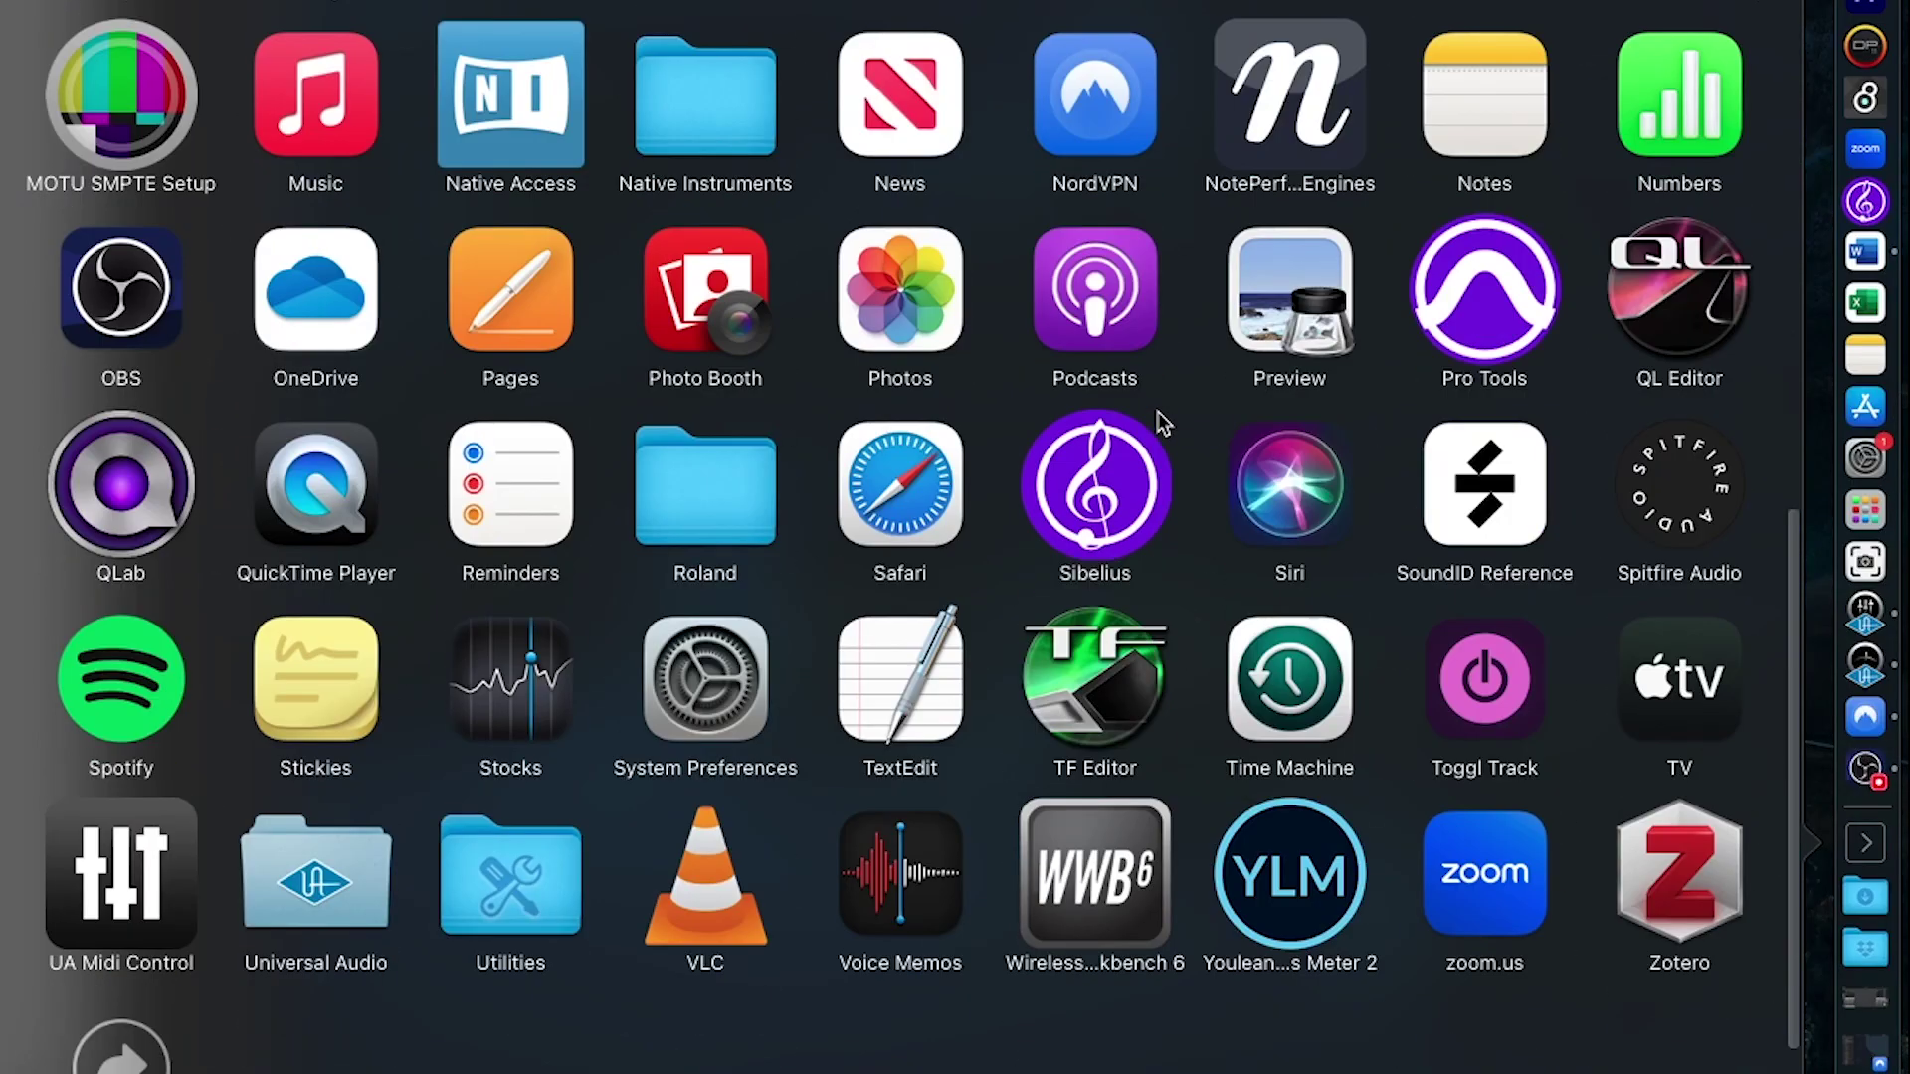
{"action": "left_click", "coordinate": [524, 868]}
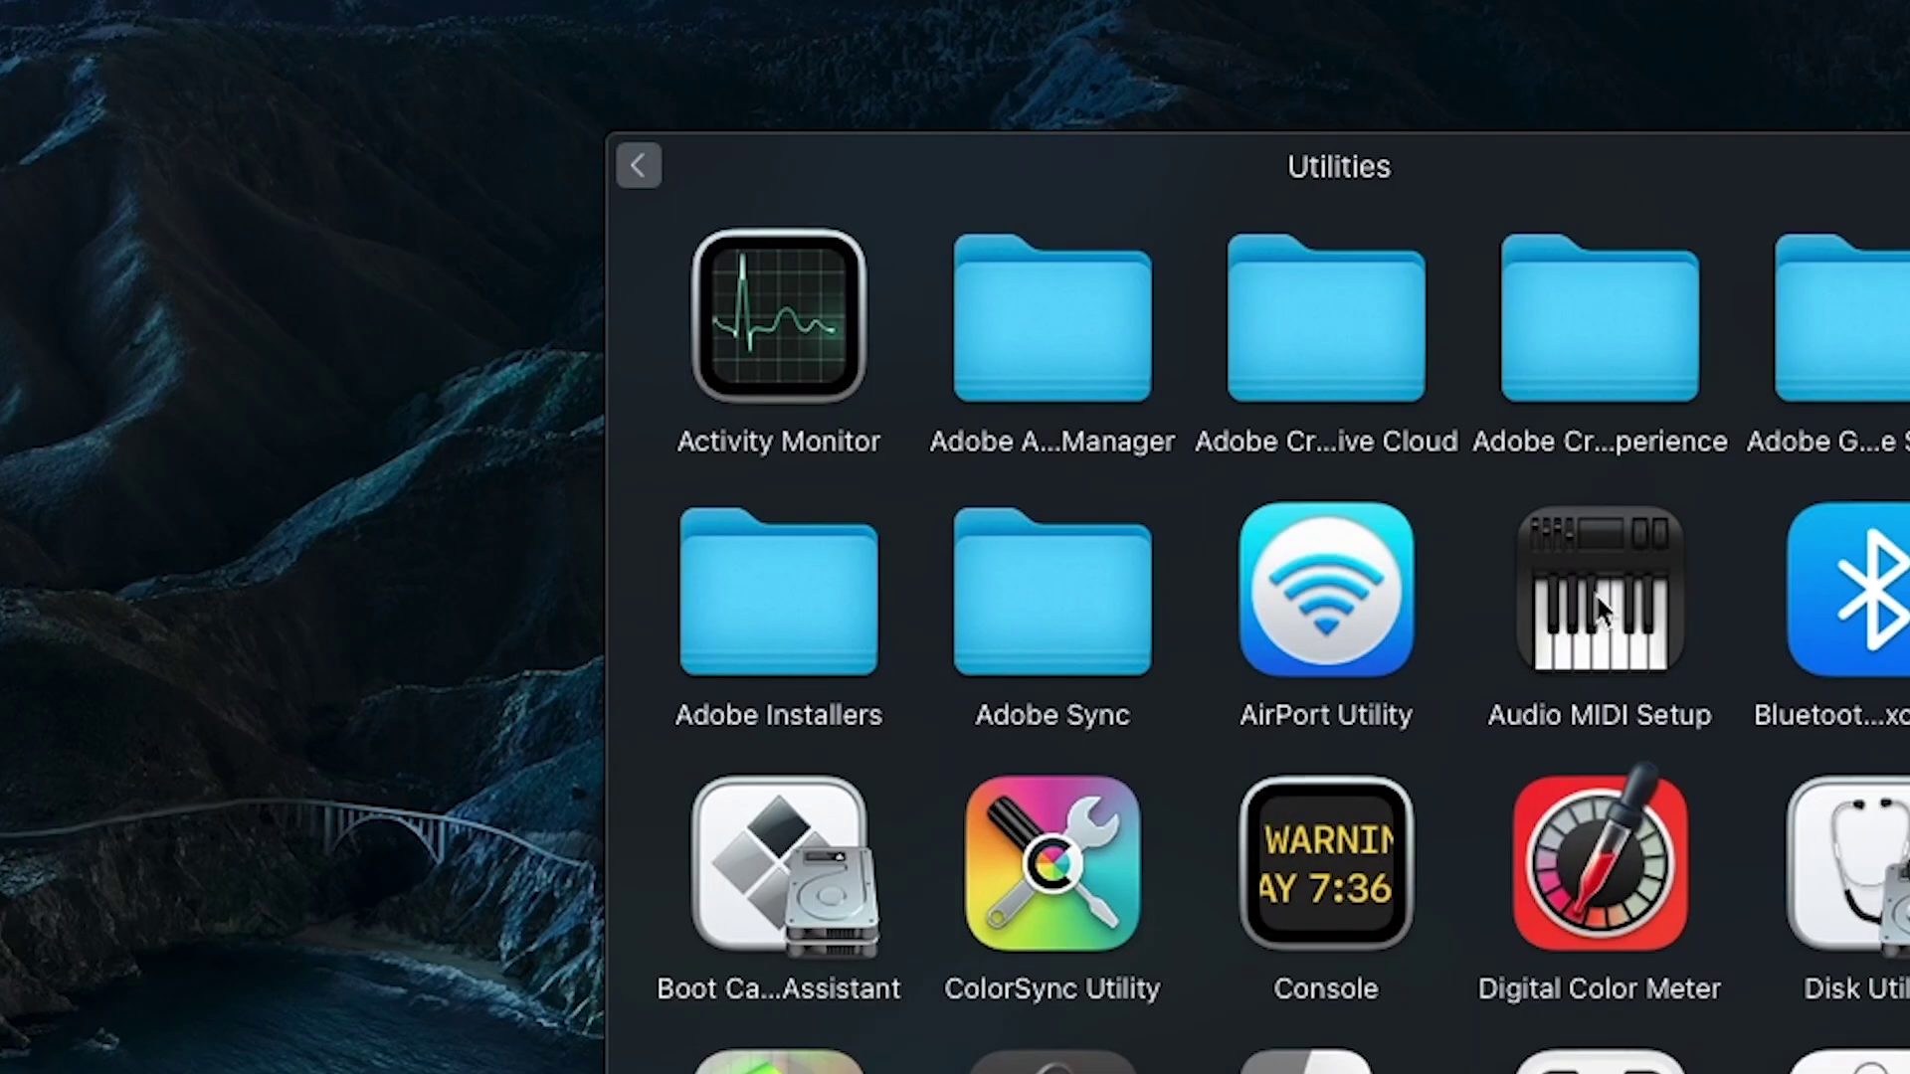
- Launch Audio MIDI Setup and scroll to the Universal Audio Thunderbolt device's output channels
{"action": "left_click", "coordinate": [1595, 589]}
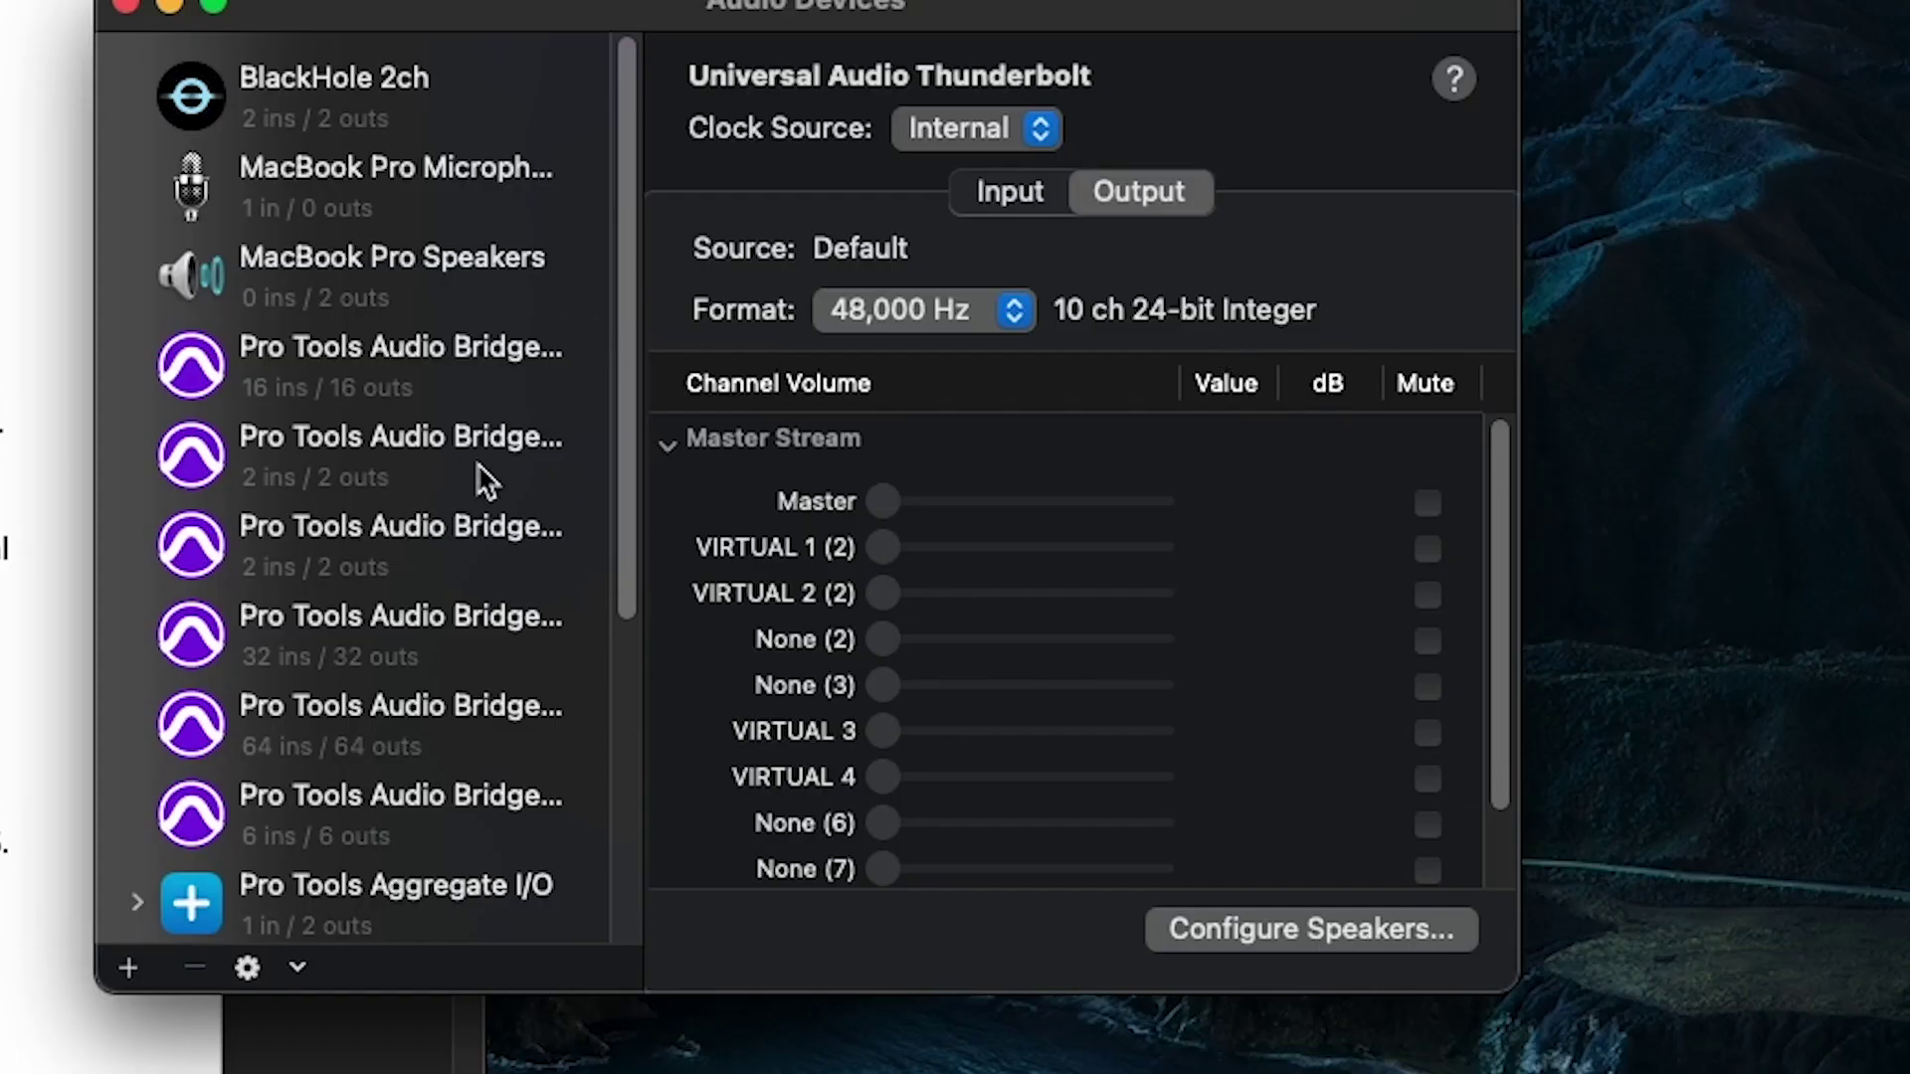
{"action": "scroll", "coordinate": [288, 532], "scroll_direction": "down", "scroll_amount": 10}
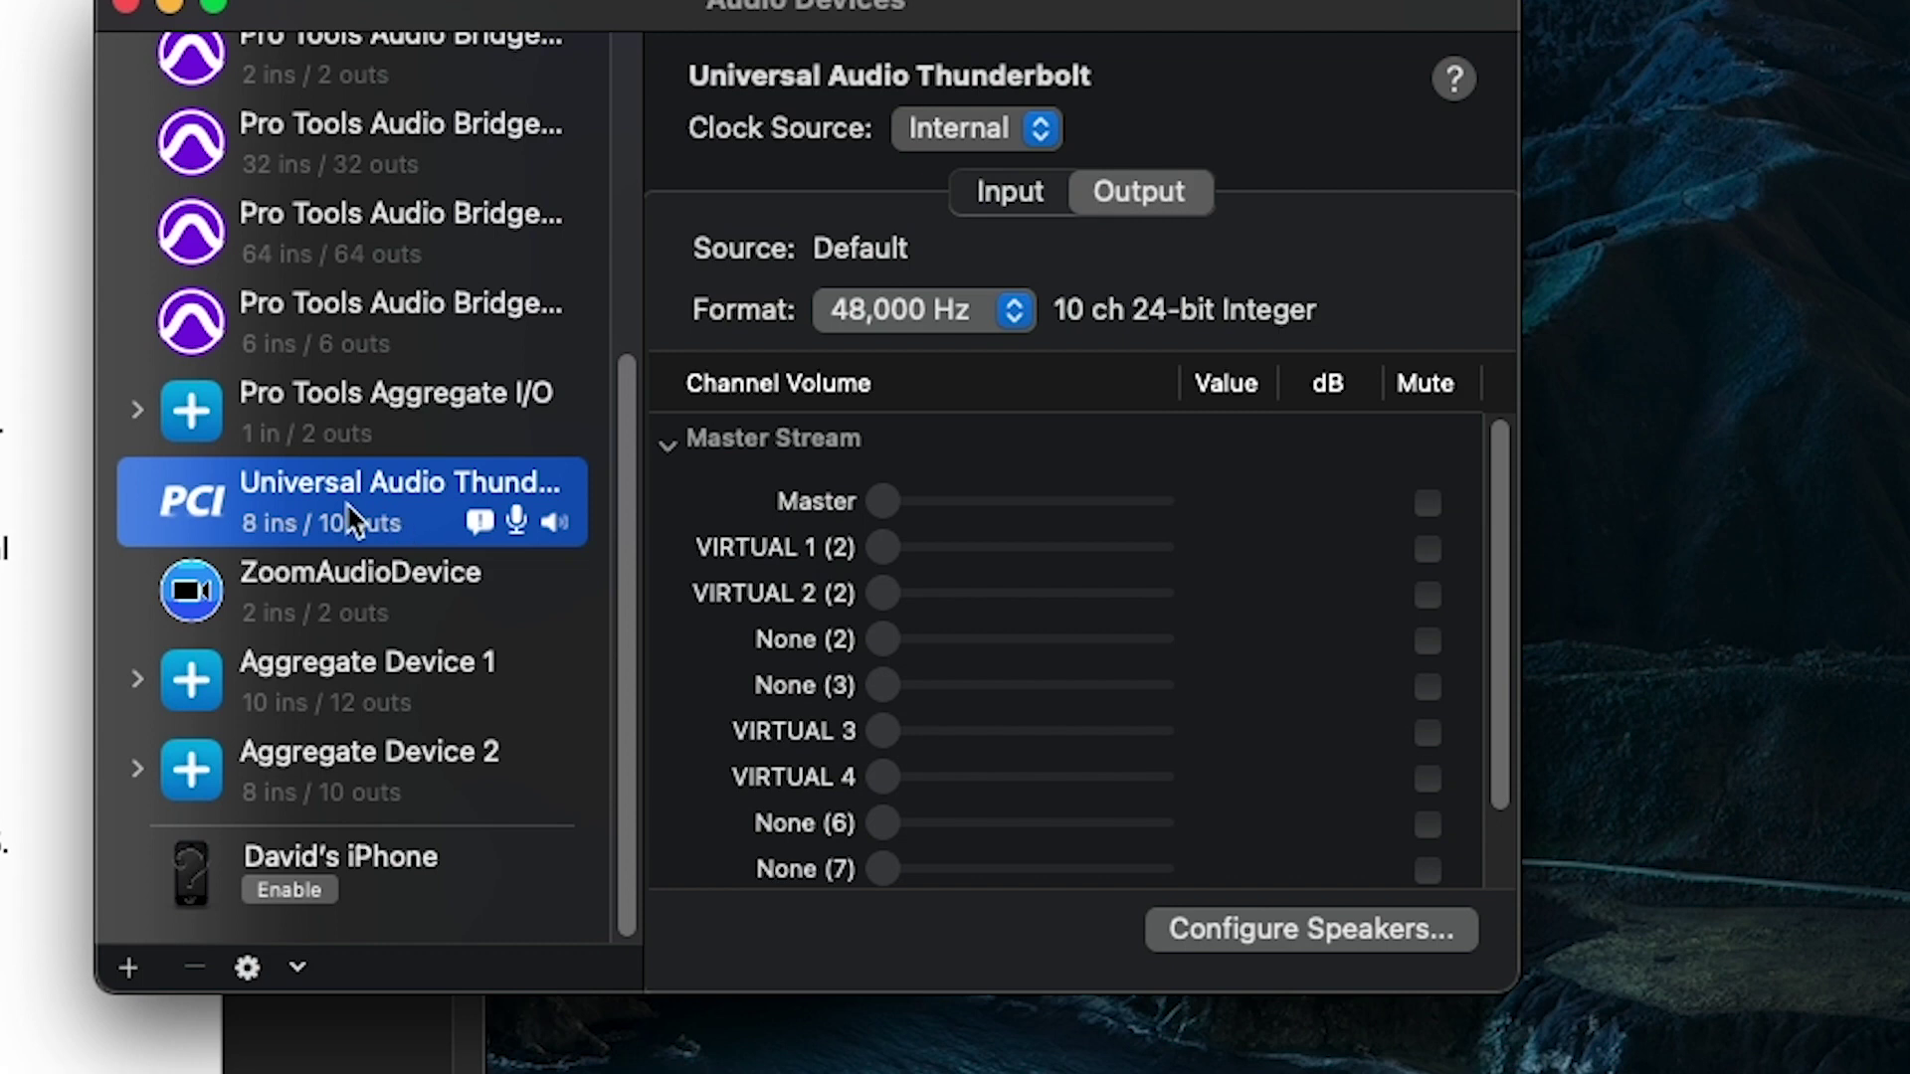
- Review the Thunderbolt speaker setup, keeping Left/Right on VIRTUAL 1 and VIRTUAL 2, then close it
{"action": "left_click", "coordinate": [1265, 931]}
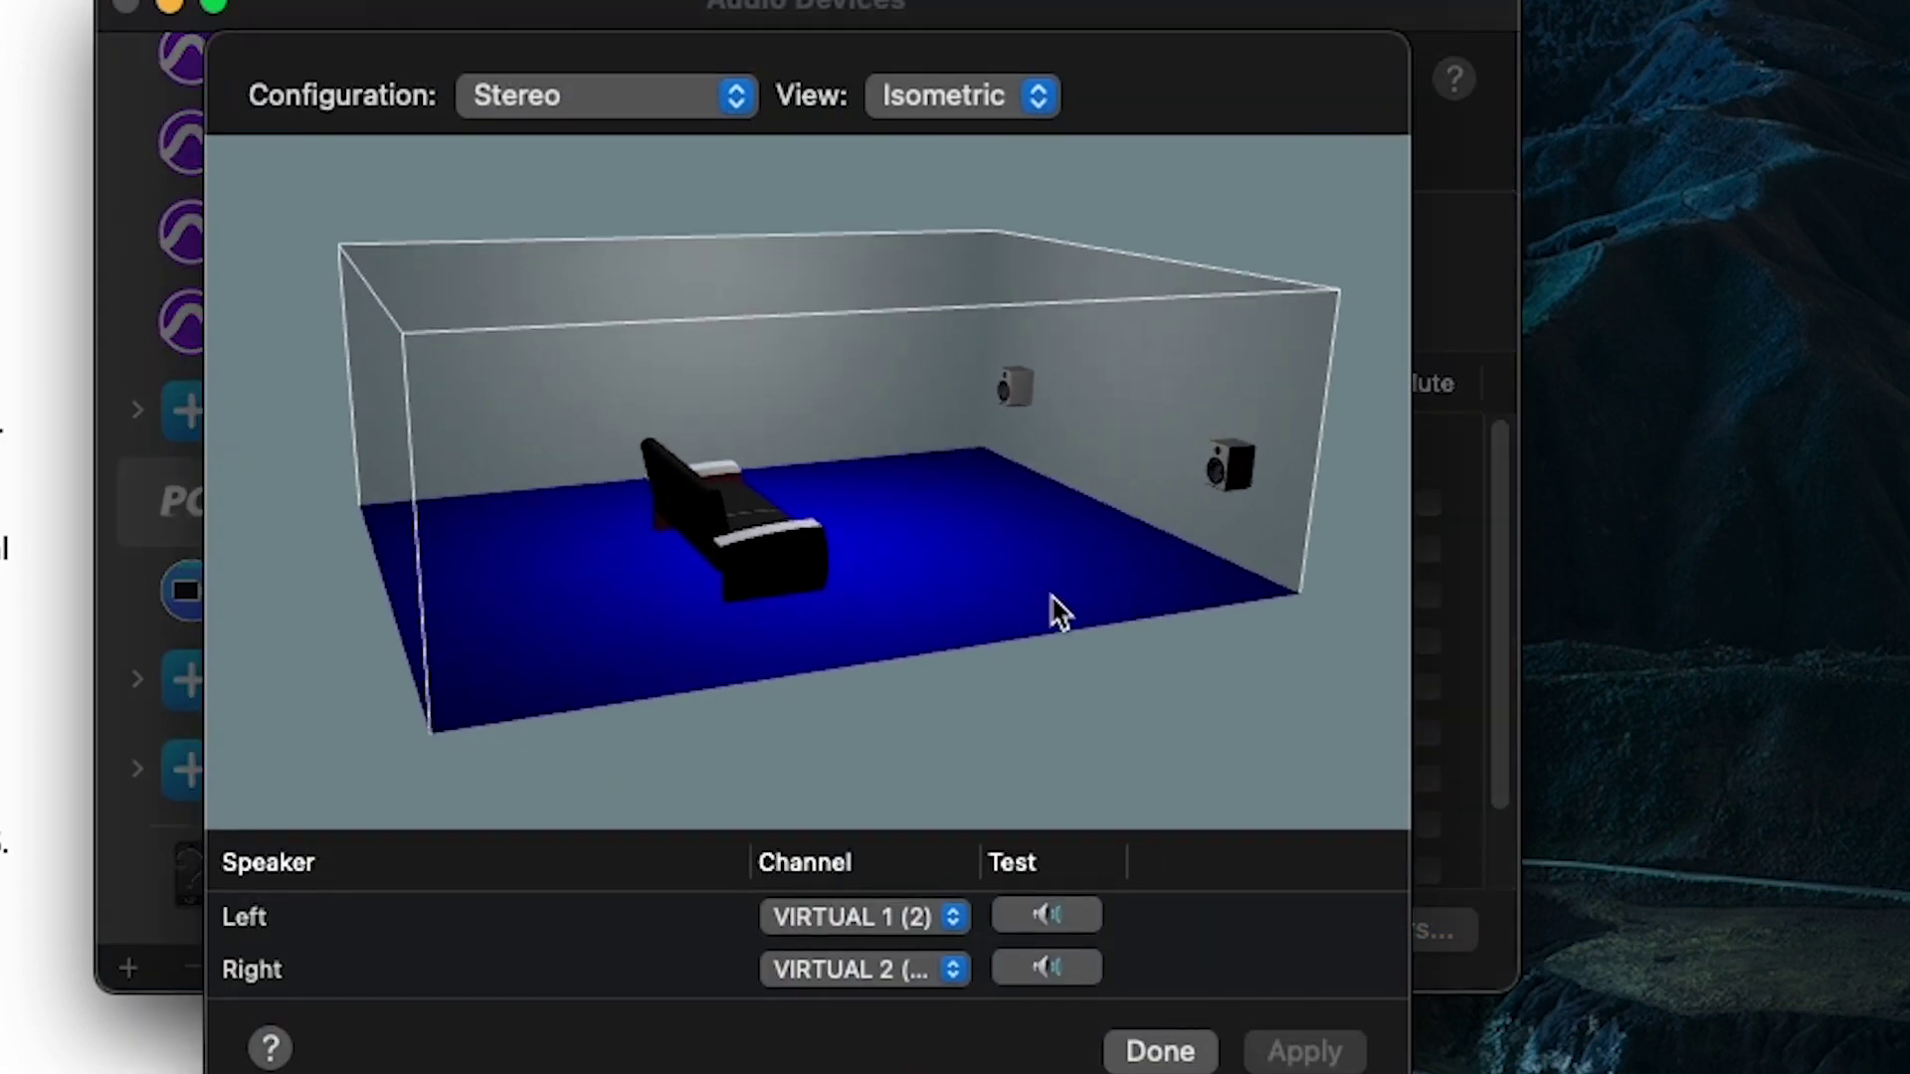
{"action": "left_click_drag", "start_coordinate": [805, 8], "coordinate": [1318, 0]}
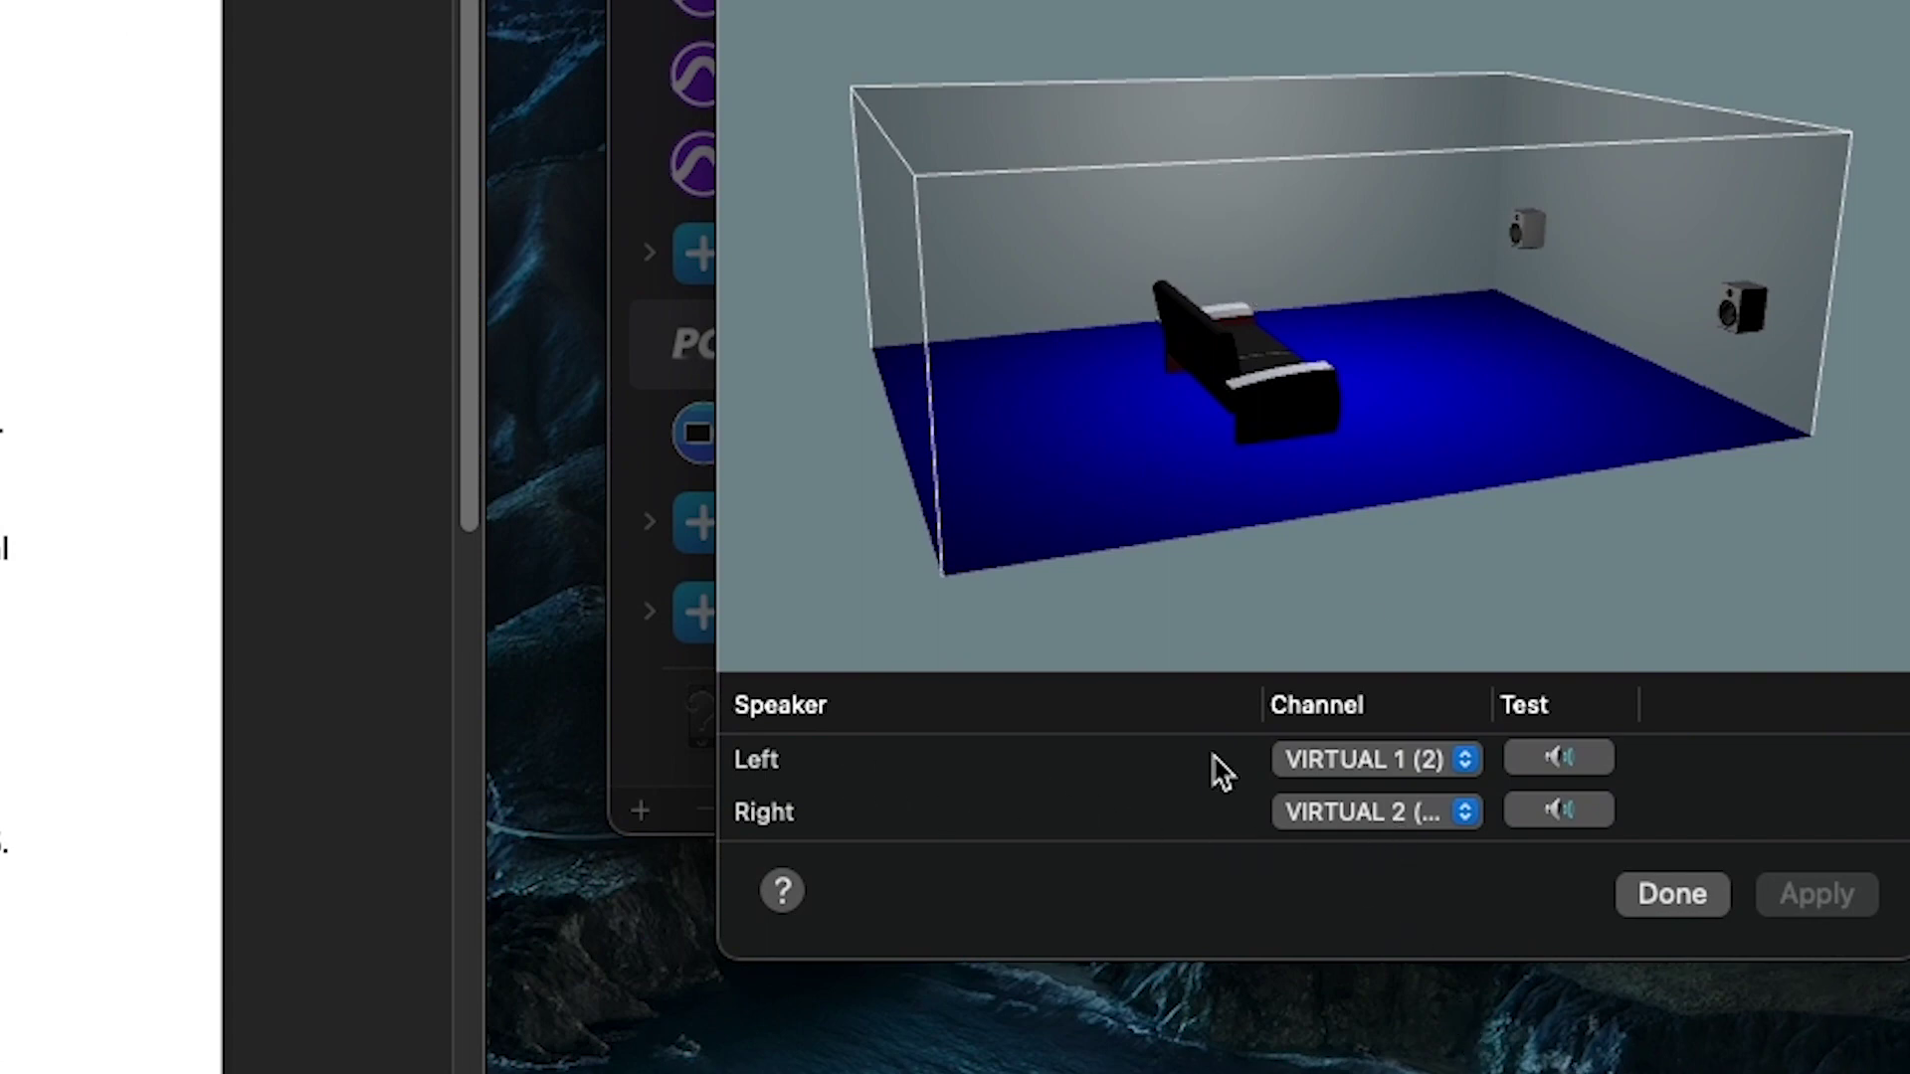
{"action": "left_click", "coordinate": [1468, 762]}
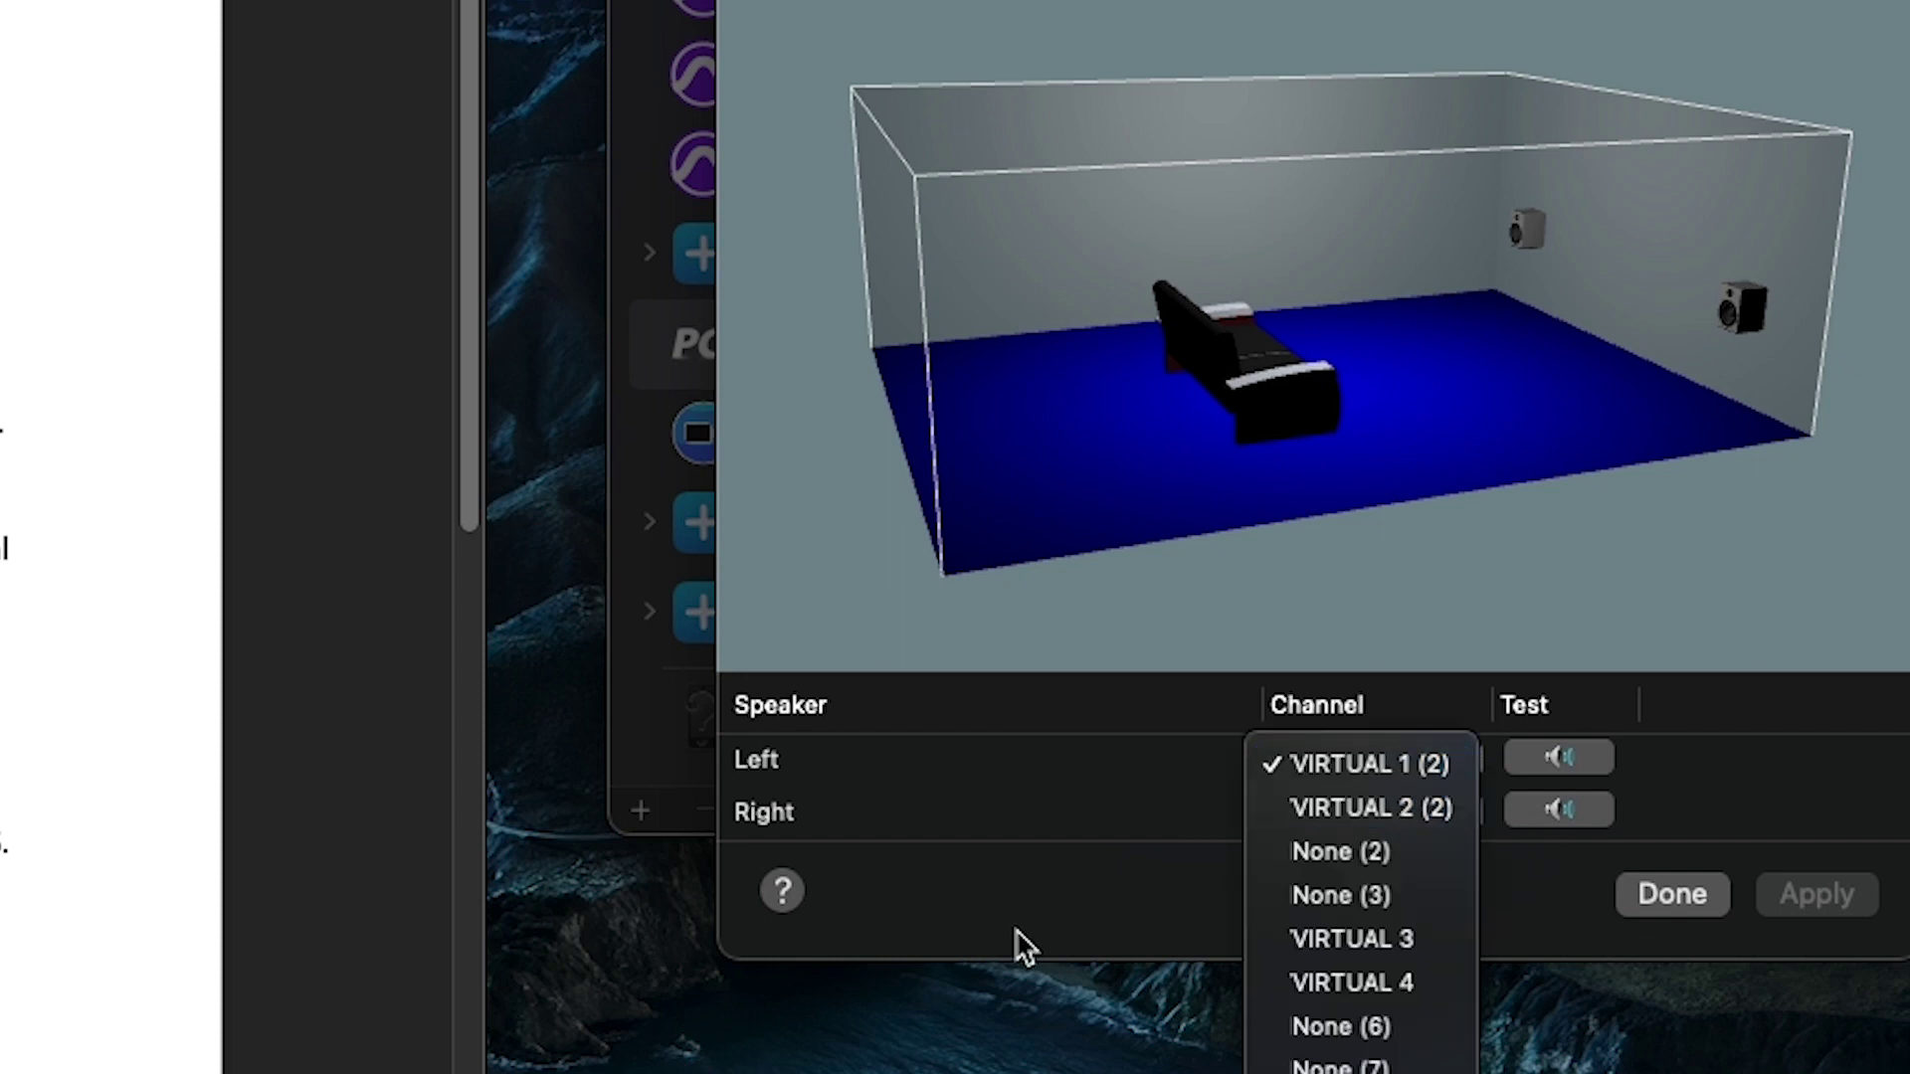
{"action": "left_click", "coordinate": [1076, 850]}
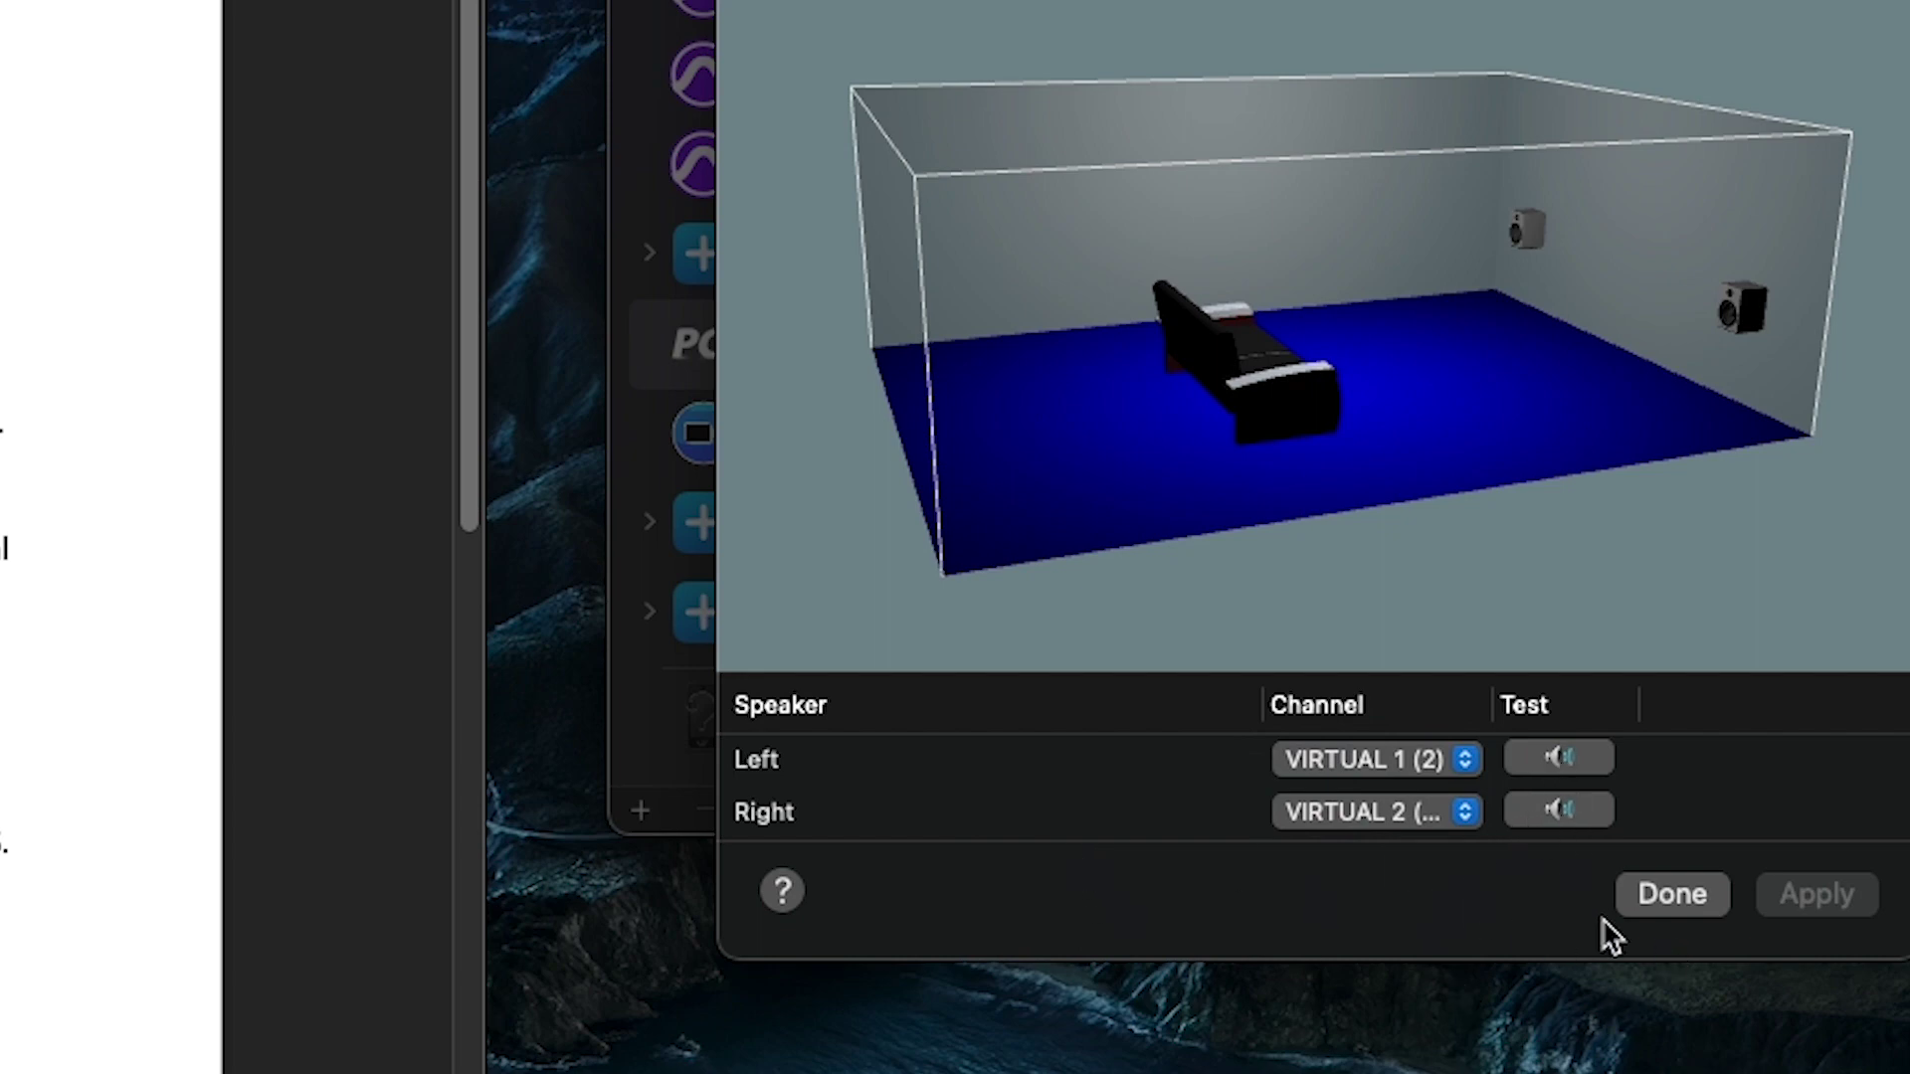
{"action": "left_click", "coordinate": [1695, 900]}
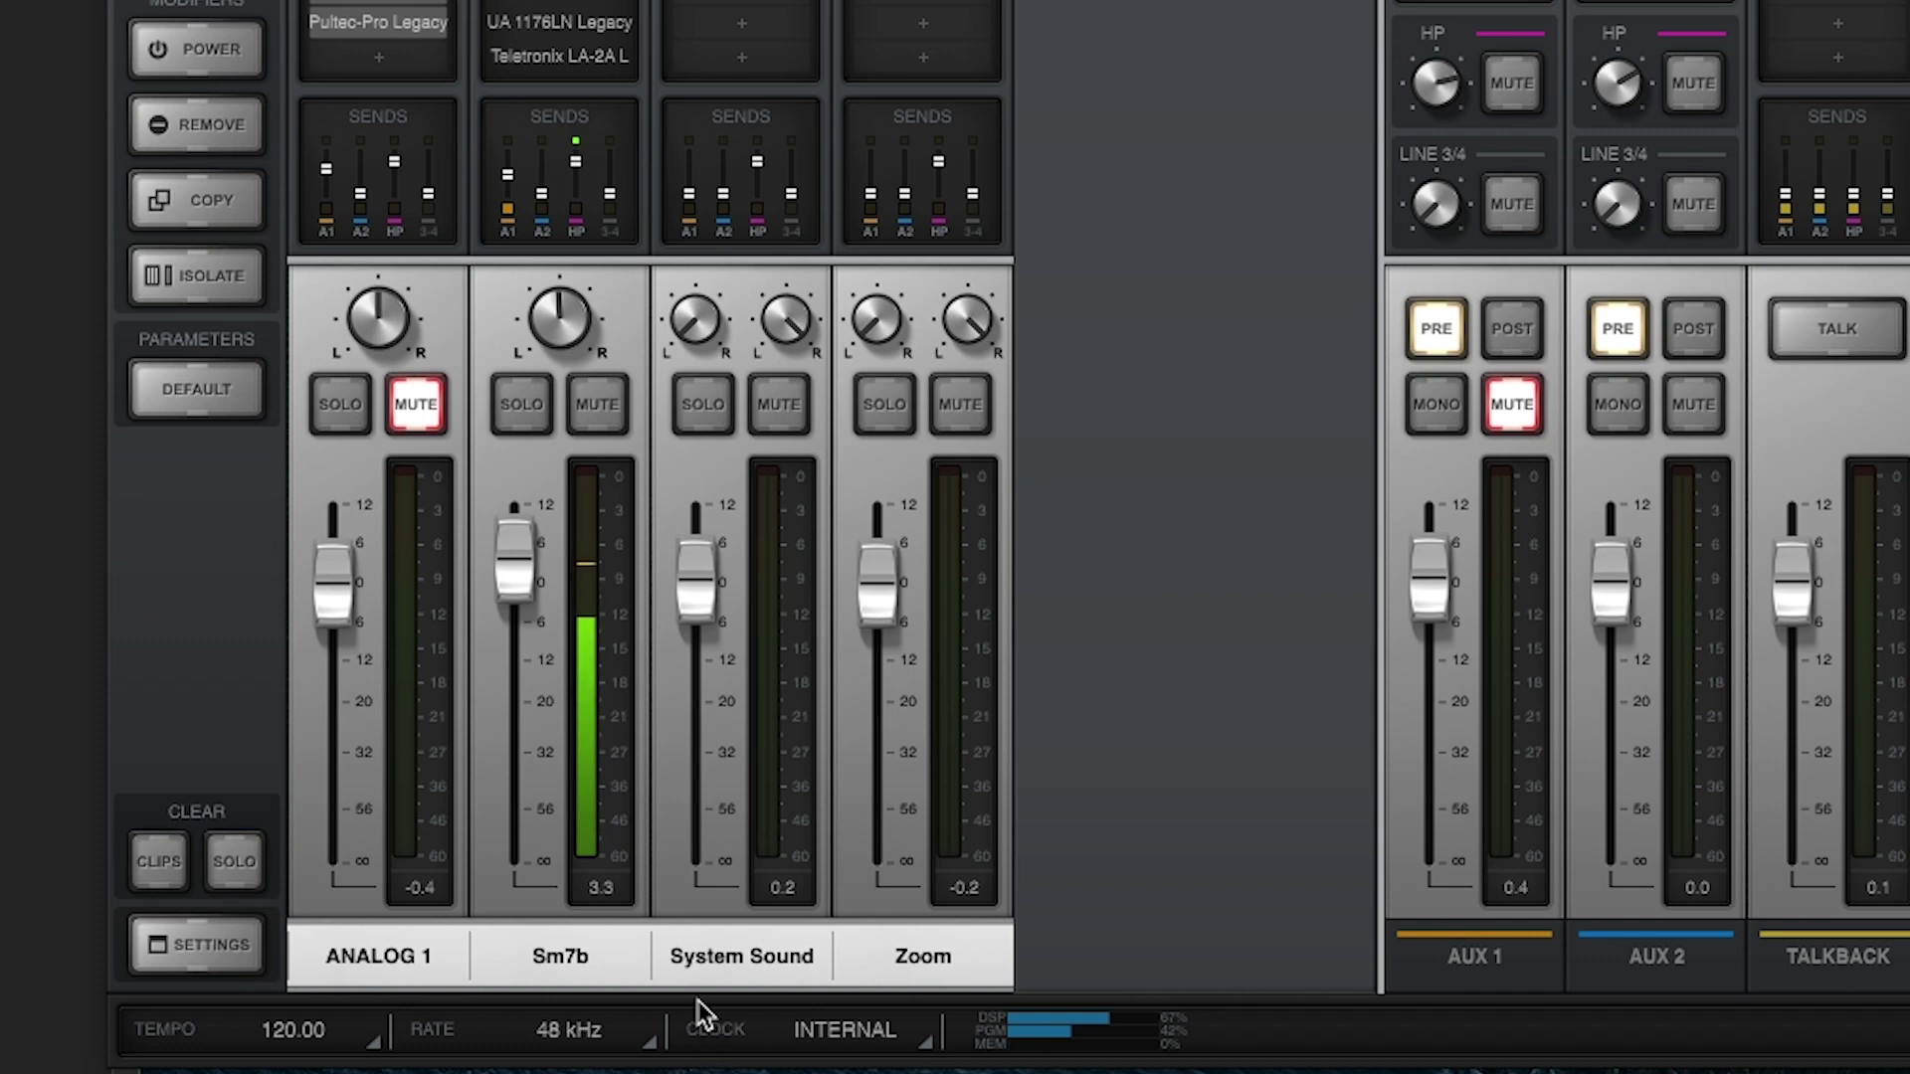
{"action": "double_click", "coordinate": [754, 957]}
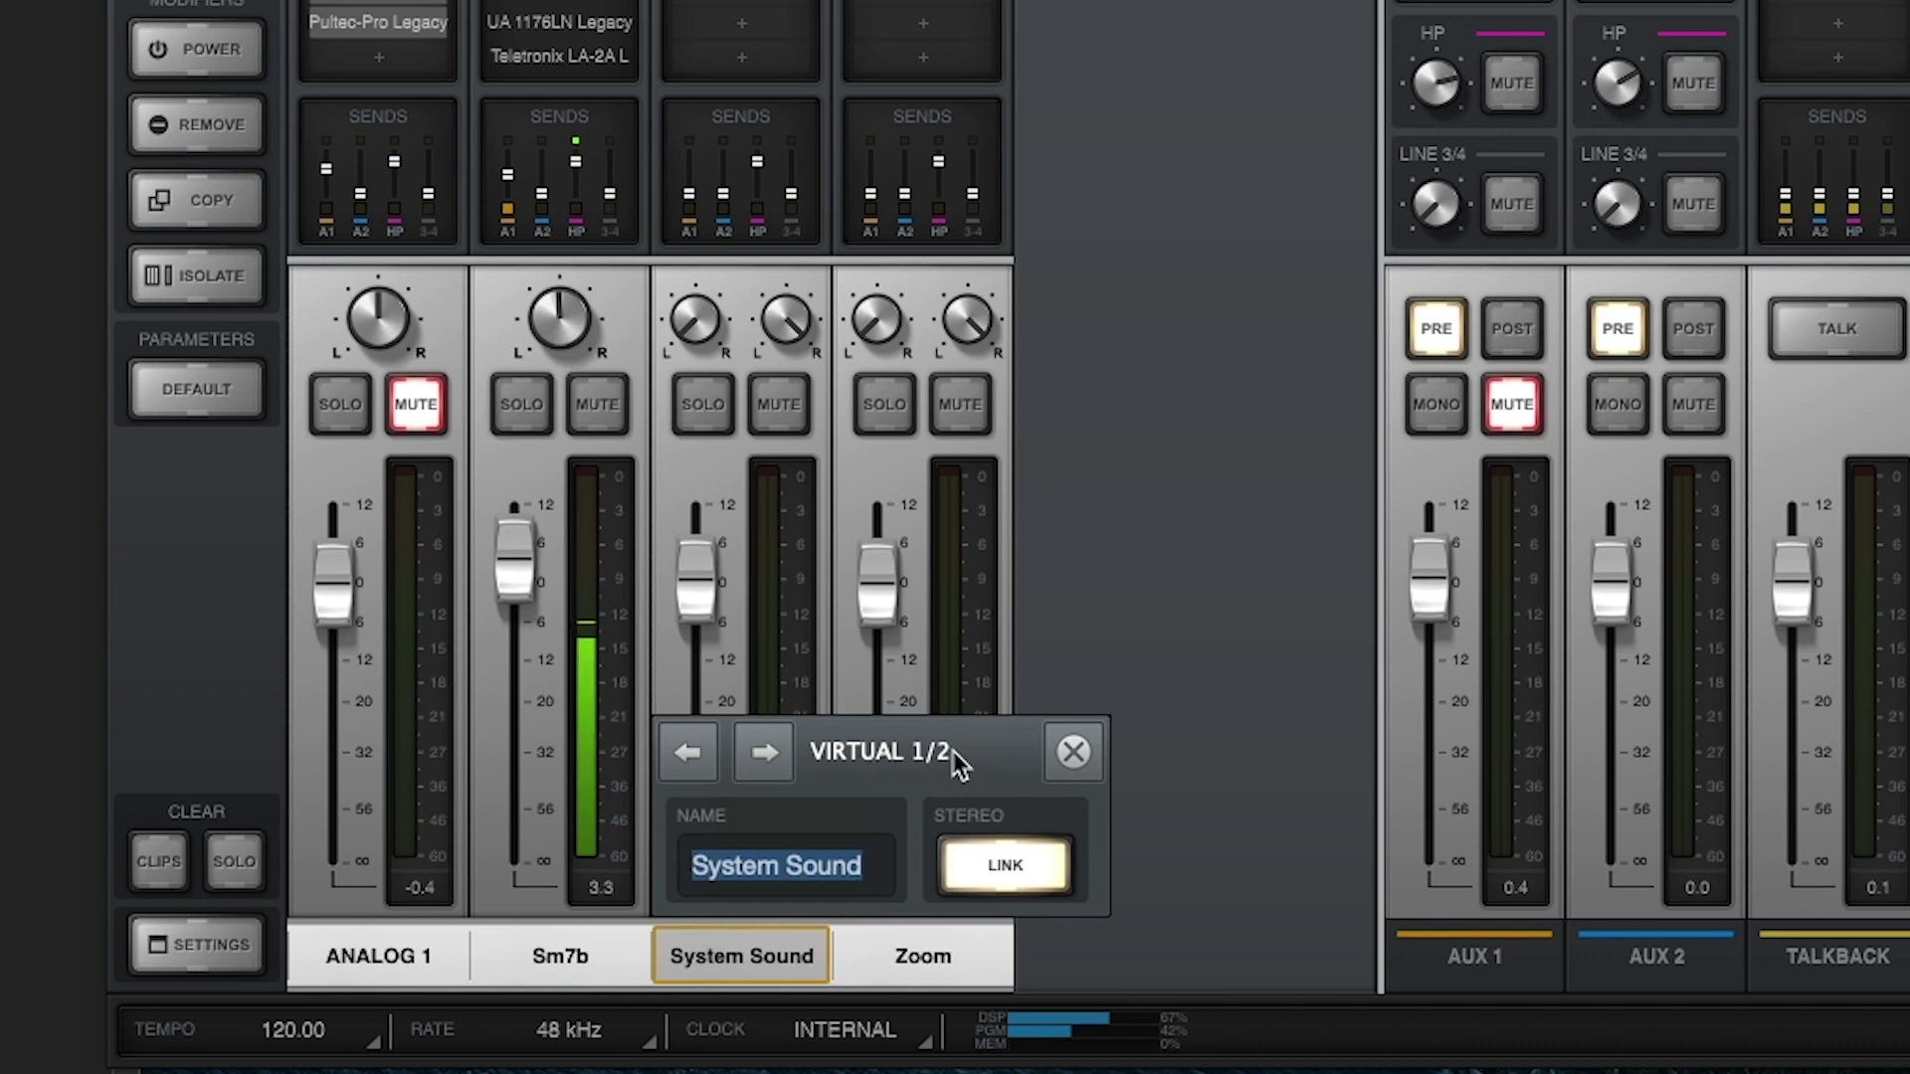
{"action": "left_click", "coordinate": [1004, 867]}
{"action": "left_click", "coordinate": [1003, 867]}
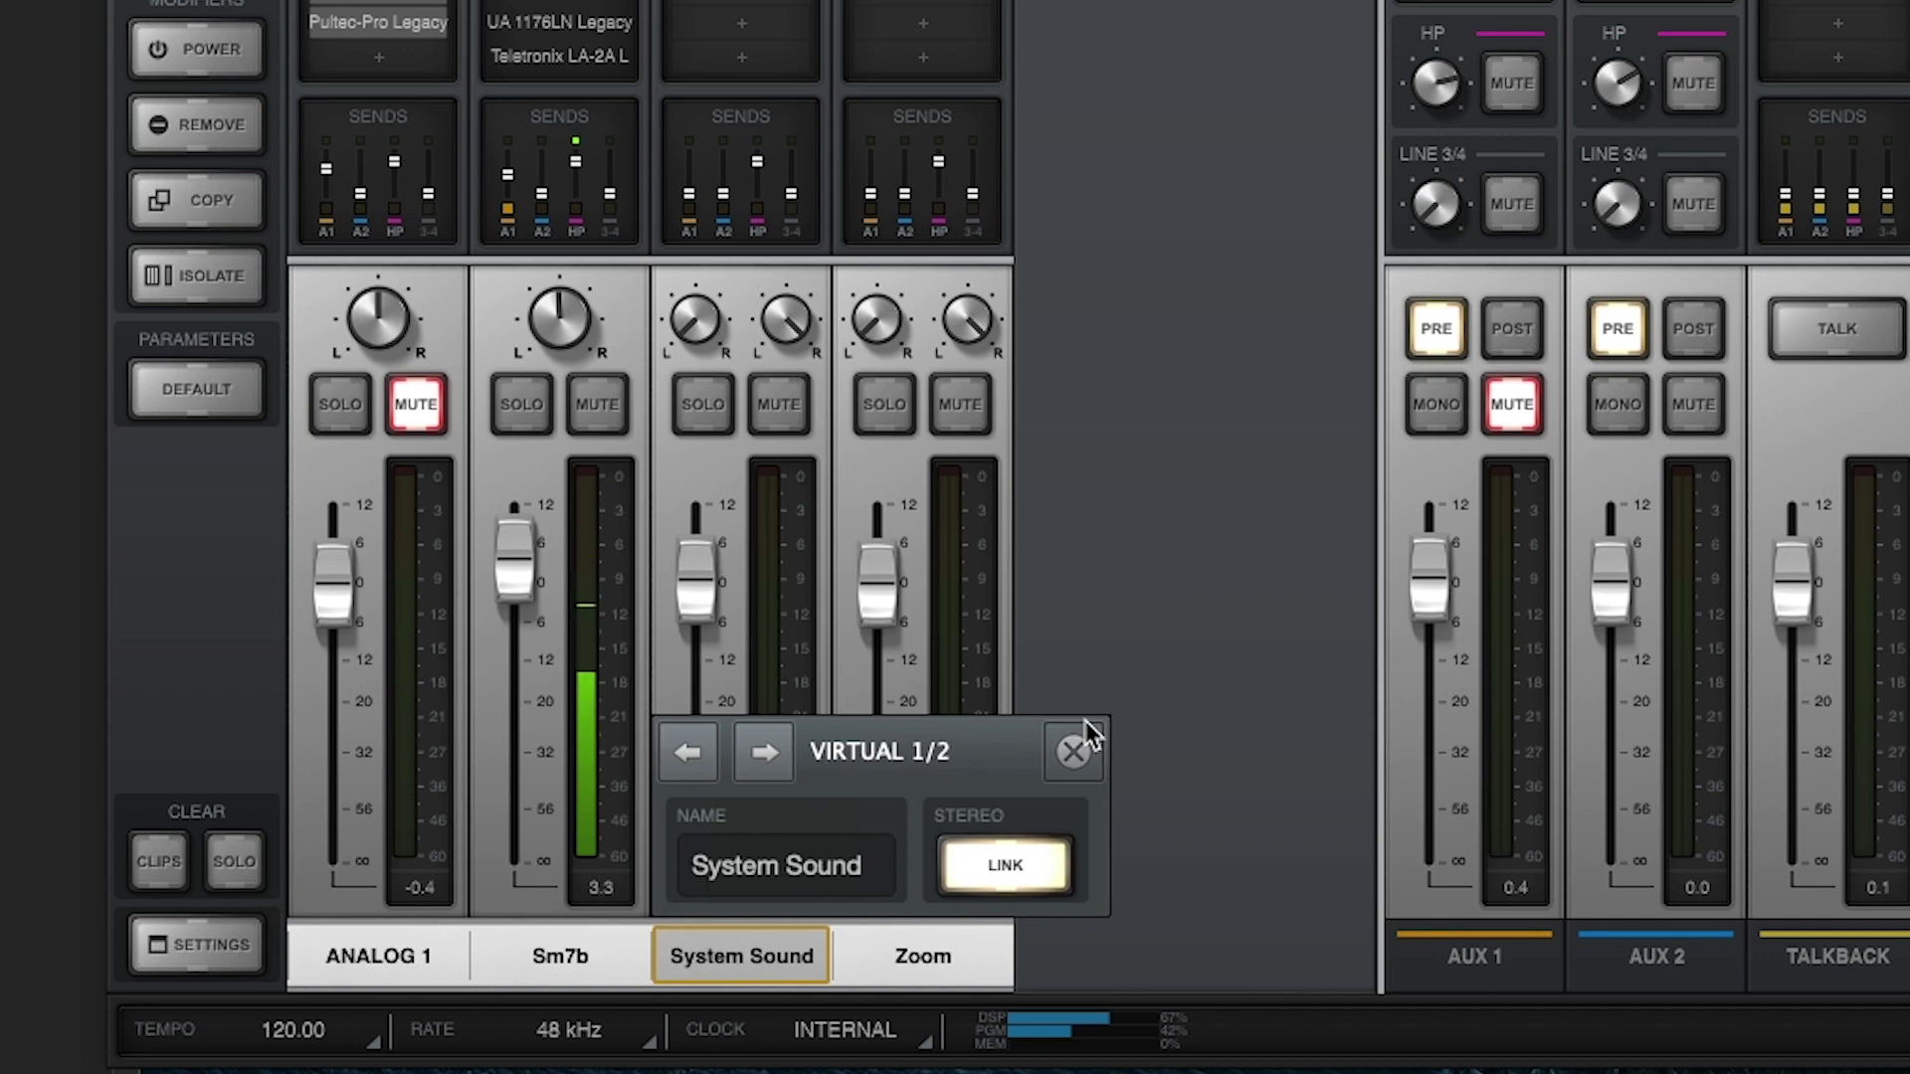
{"action": "left_click", "coordinate": [1075, 752]}
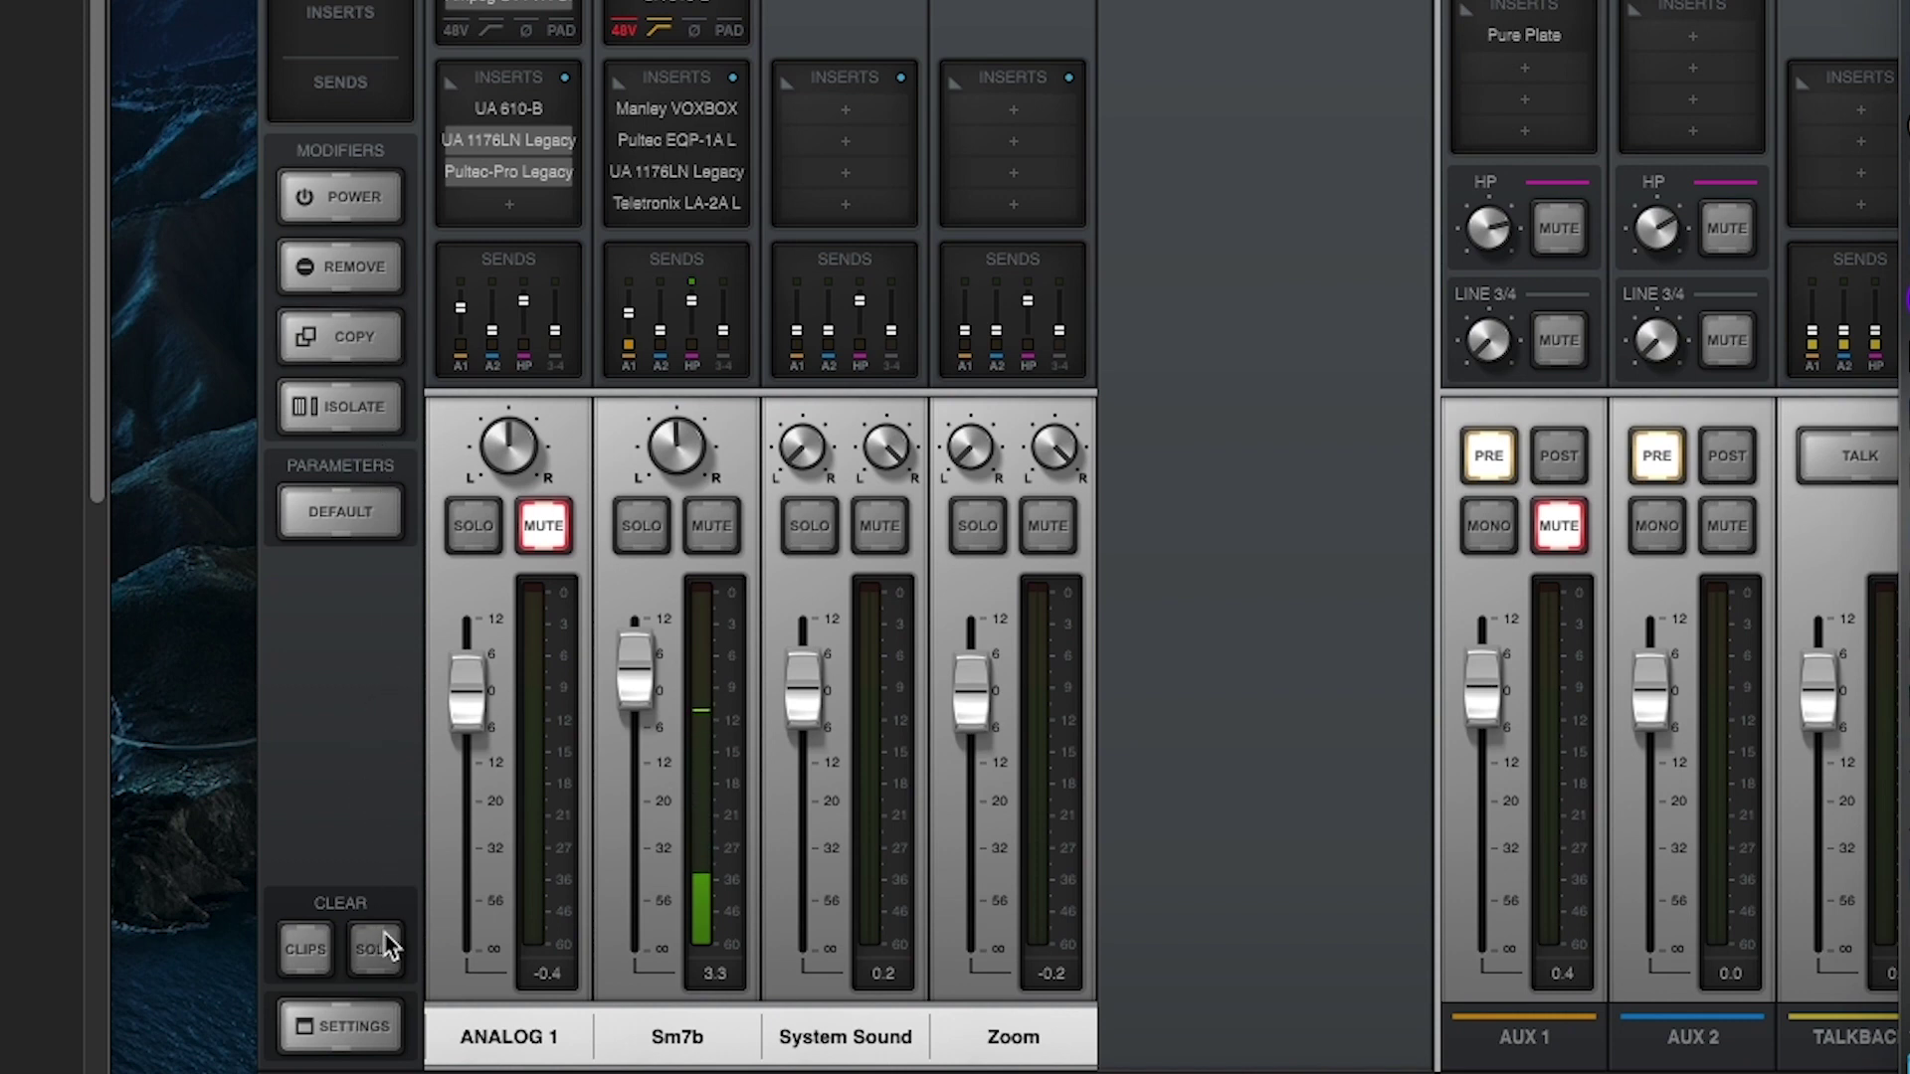
{"action": "left_click", "coordinate": [381, 1037]}
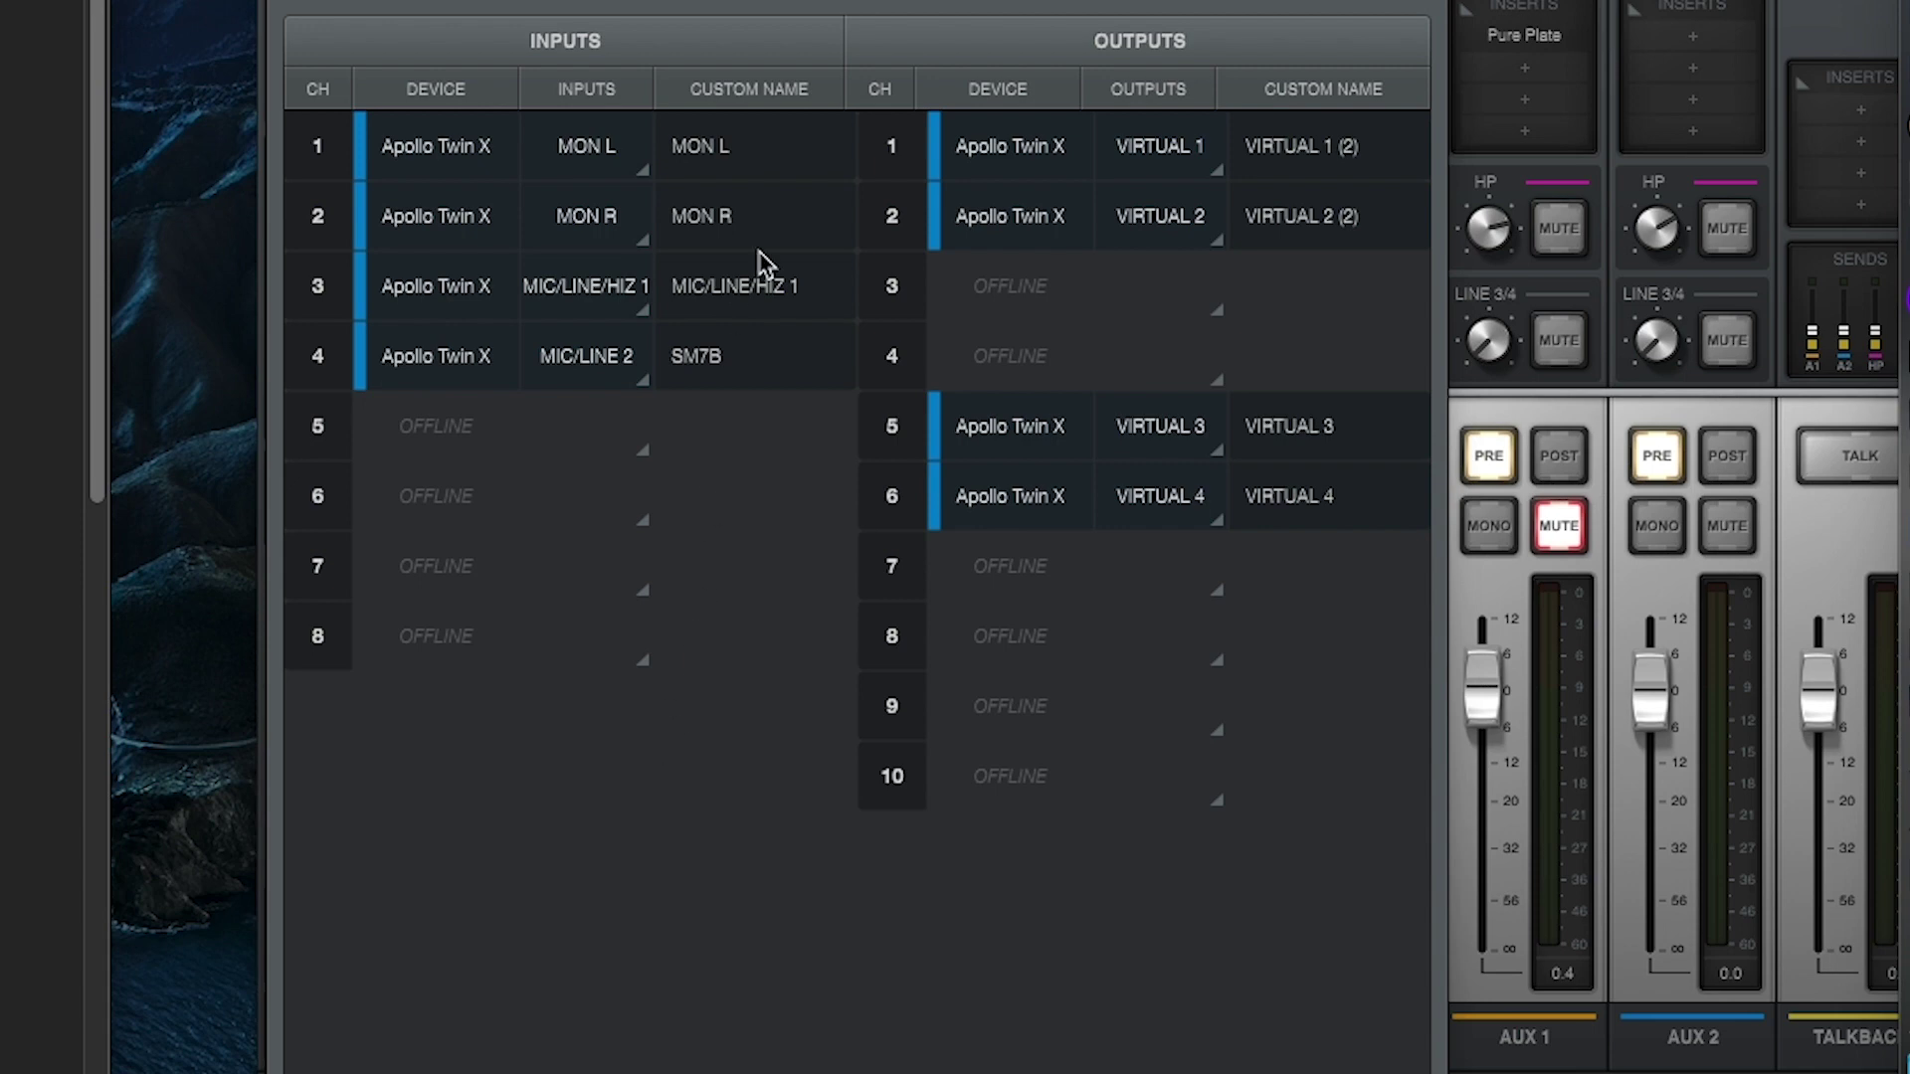
{"action": "double_click", "coordinate": [746, 142]}
{"action": "left_click", "coordinate": [594, 169]}
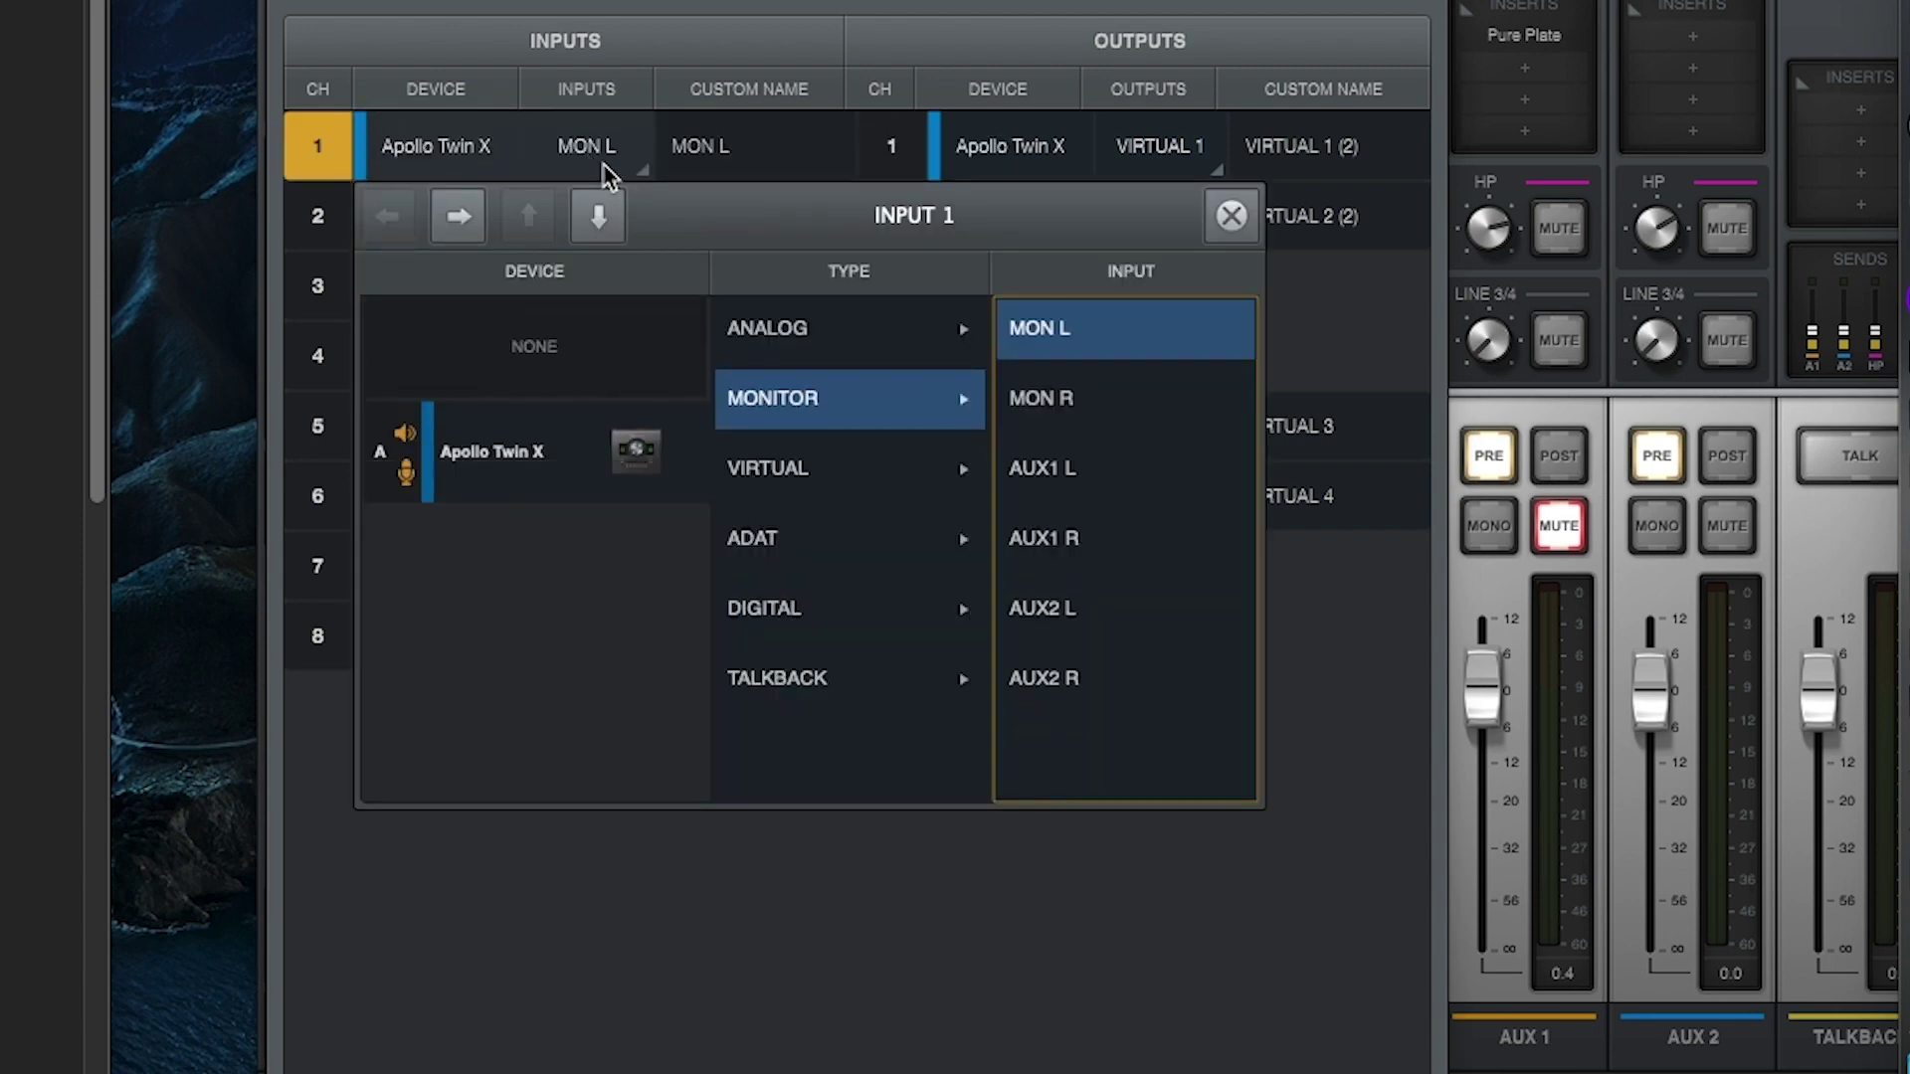
{"action": "left_click", "coordinate": [1232, 209]}
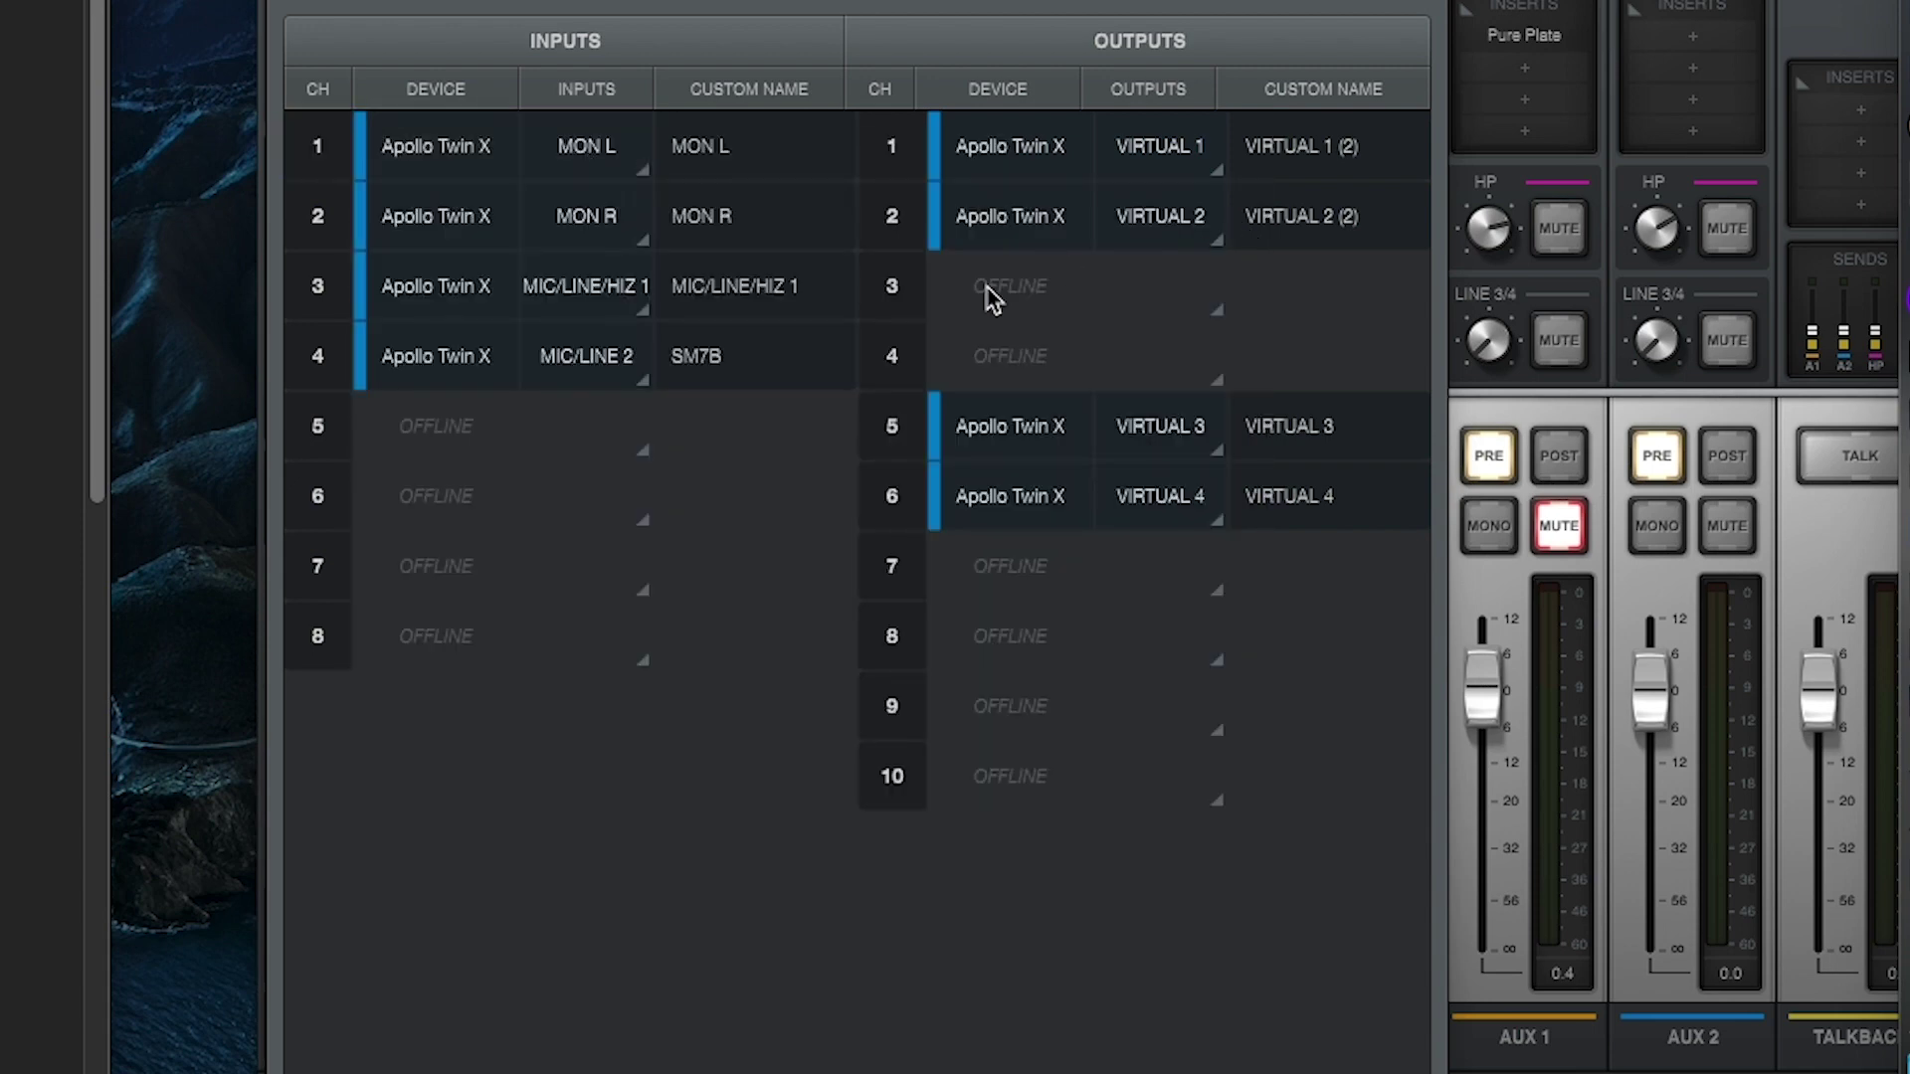
{"action": "left_click", "coordinate": [603, 230]}
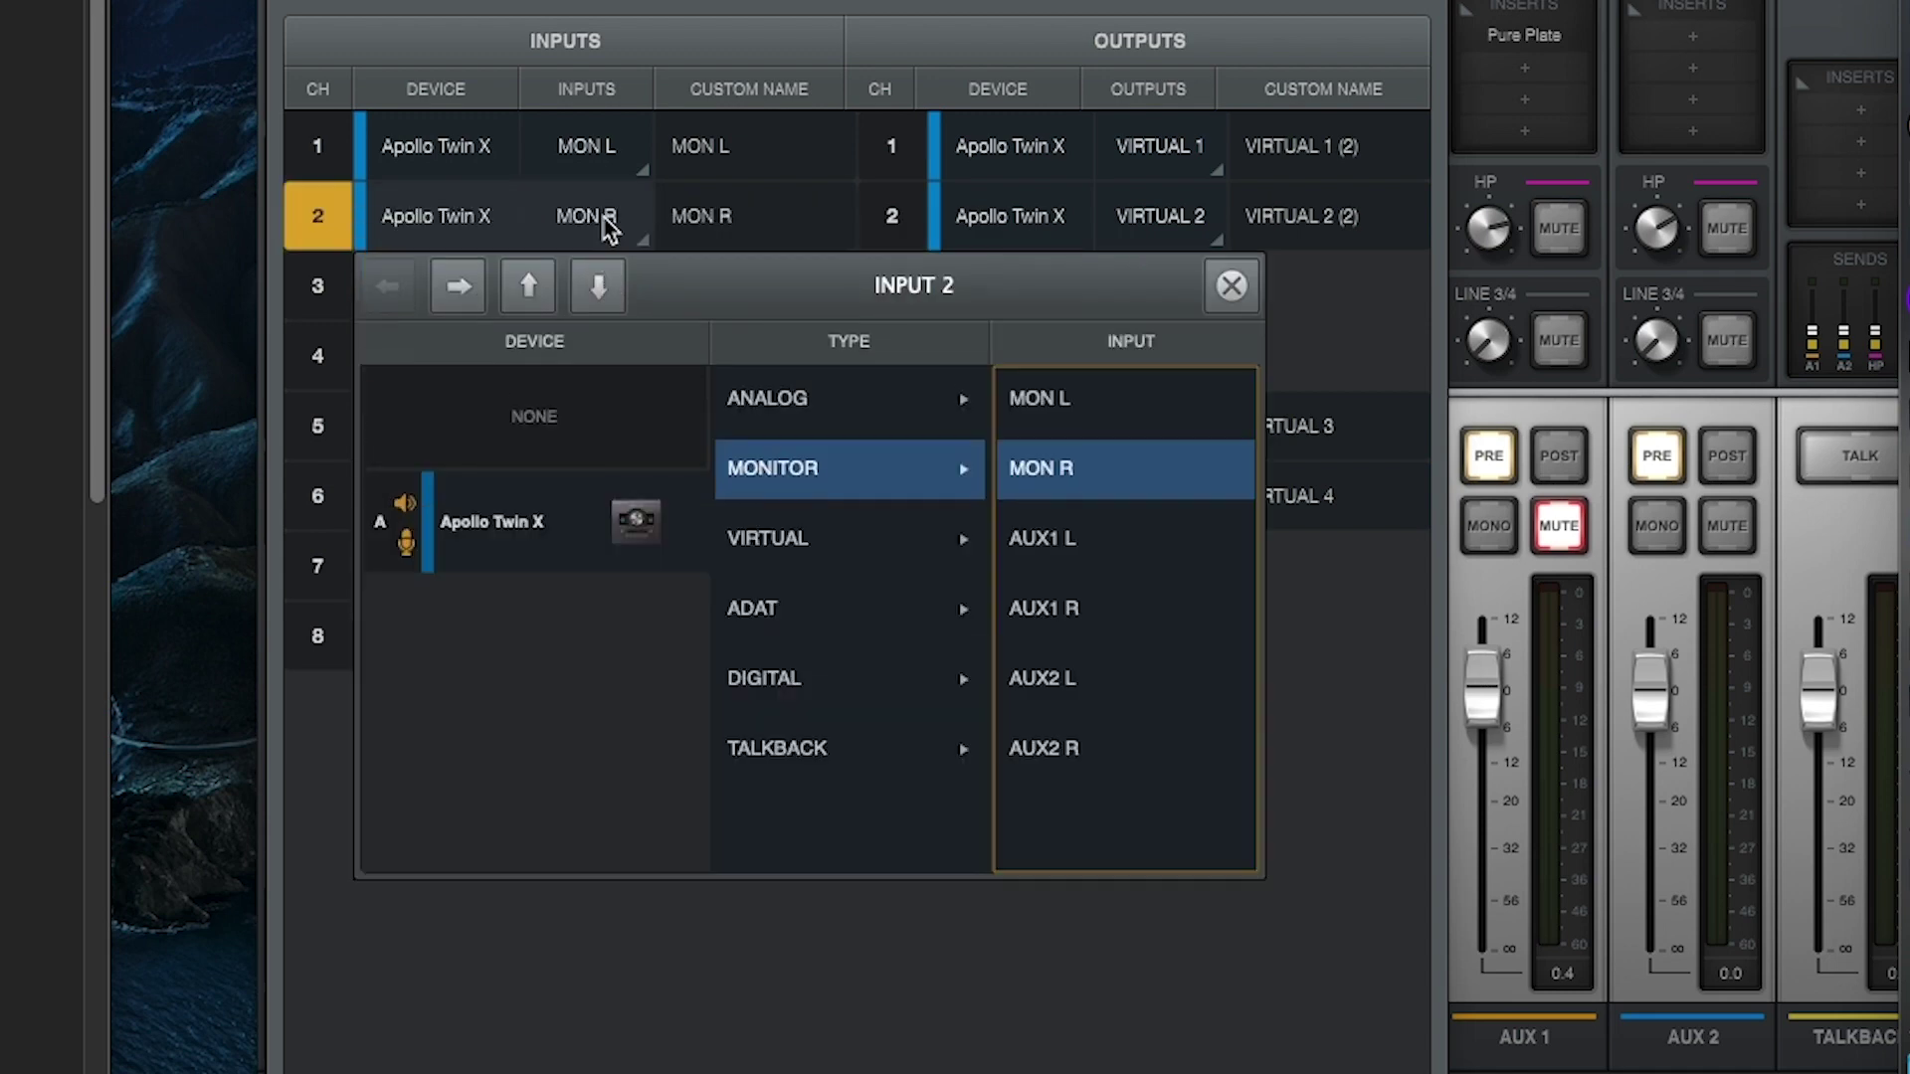
{"action": "left_click", "coordinate": [1232, 291]}
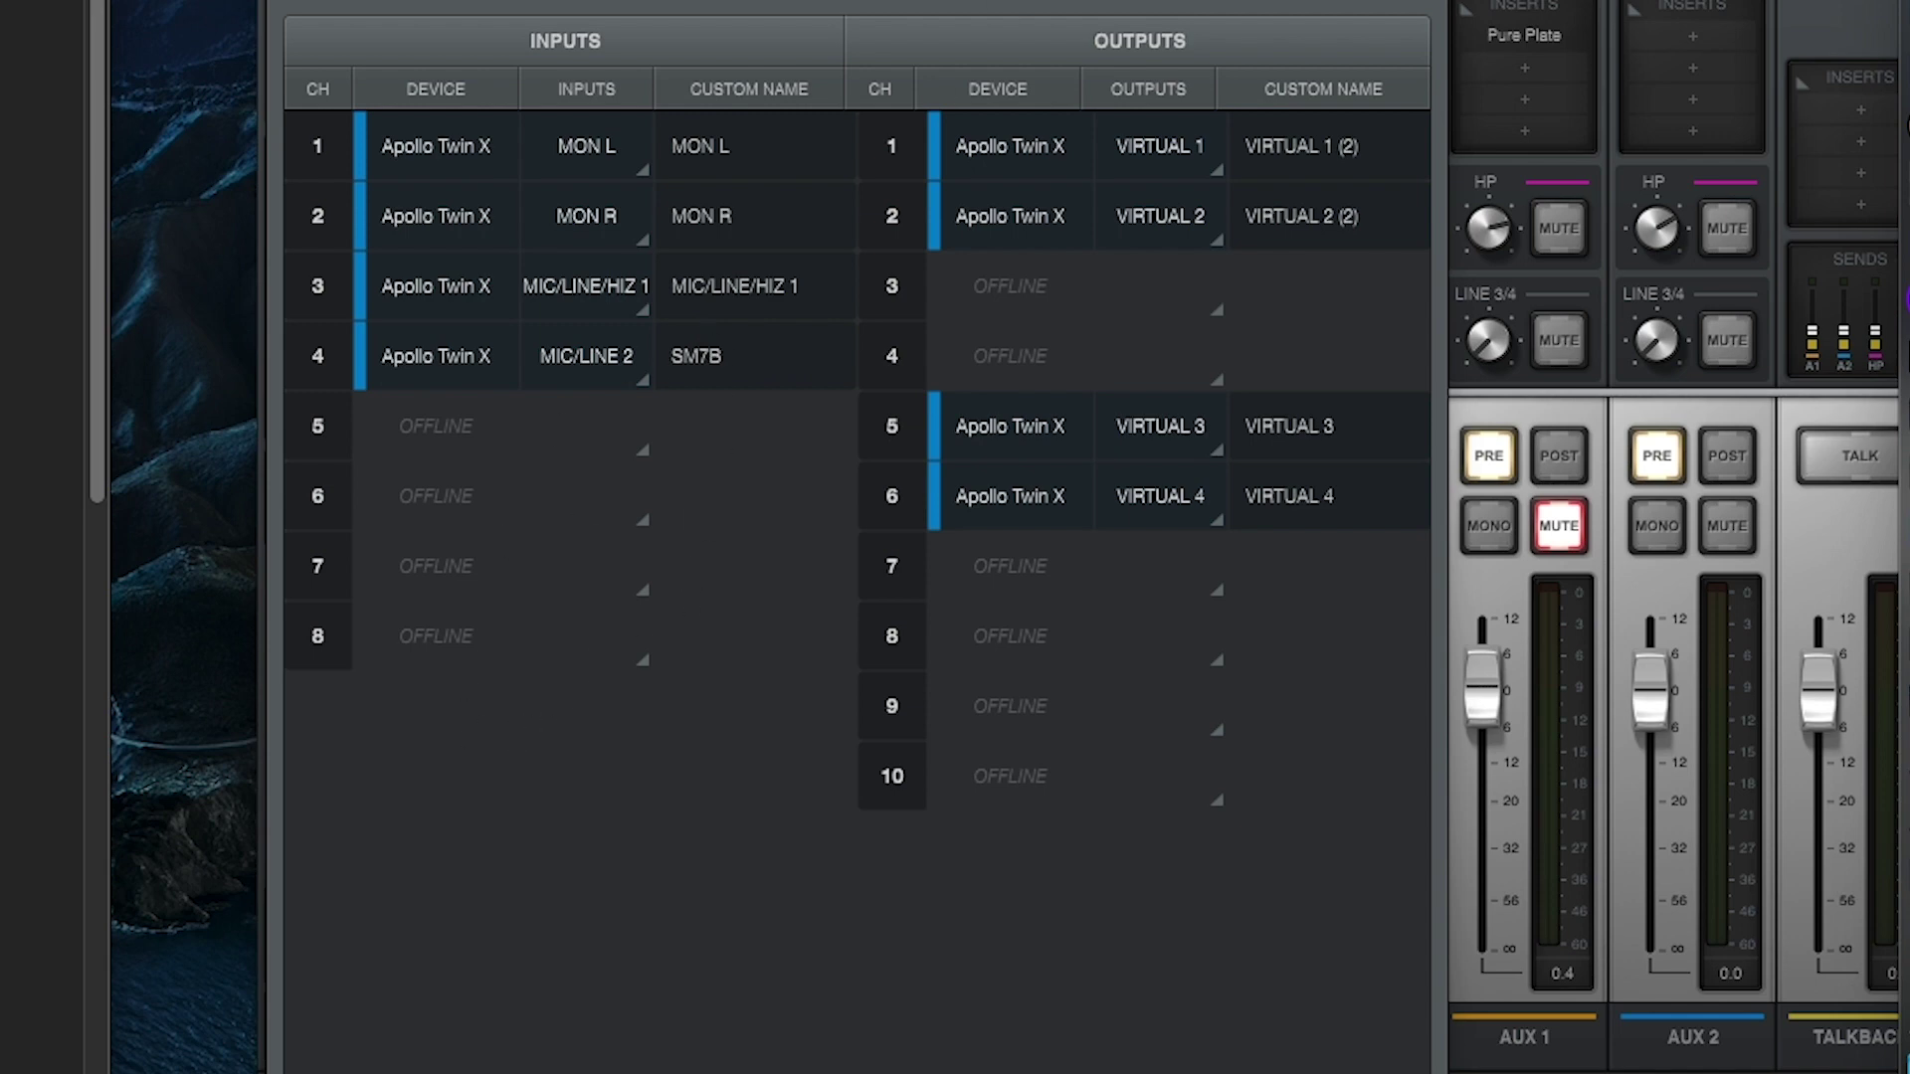
{"action": "key", "text": "super+w"}
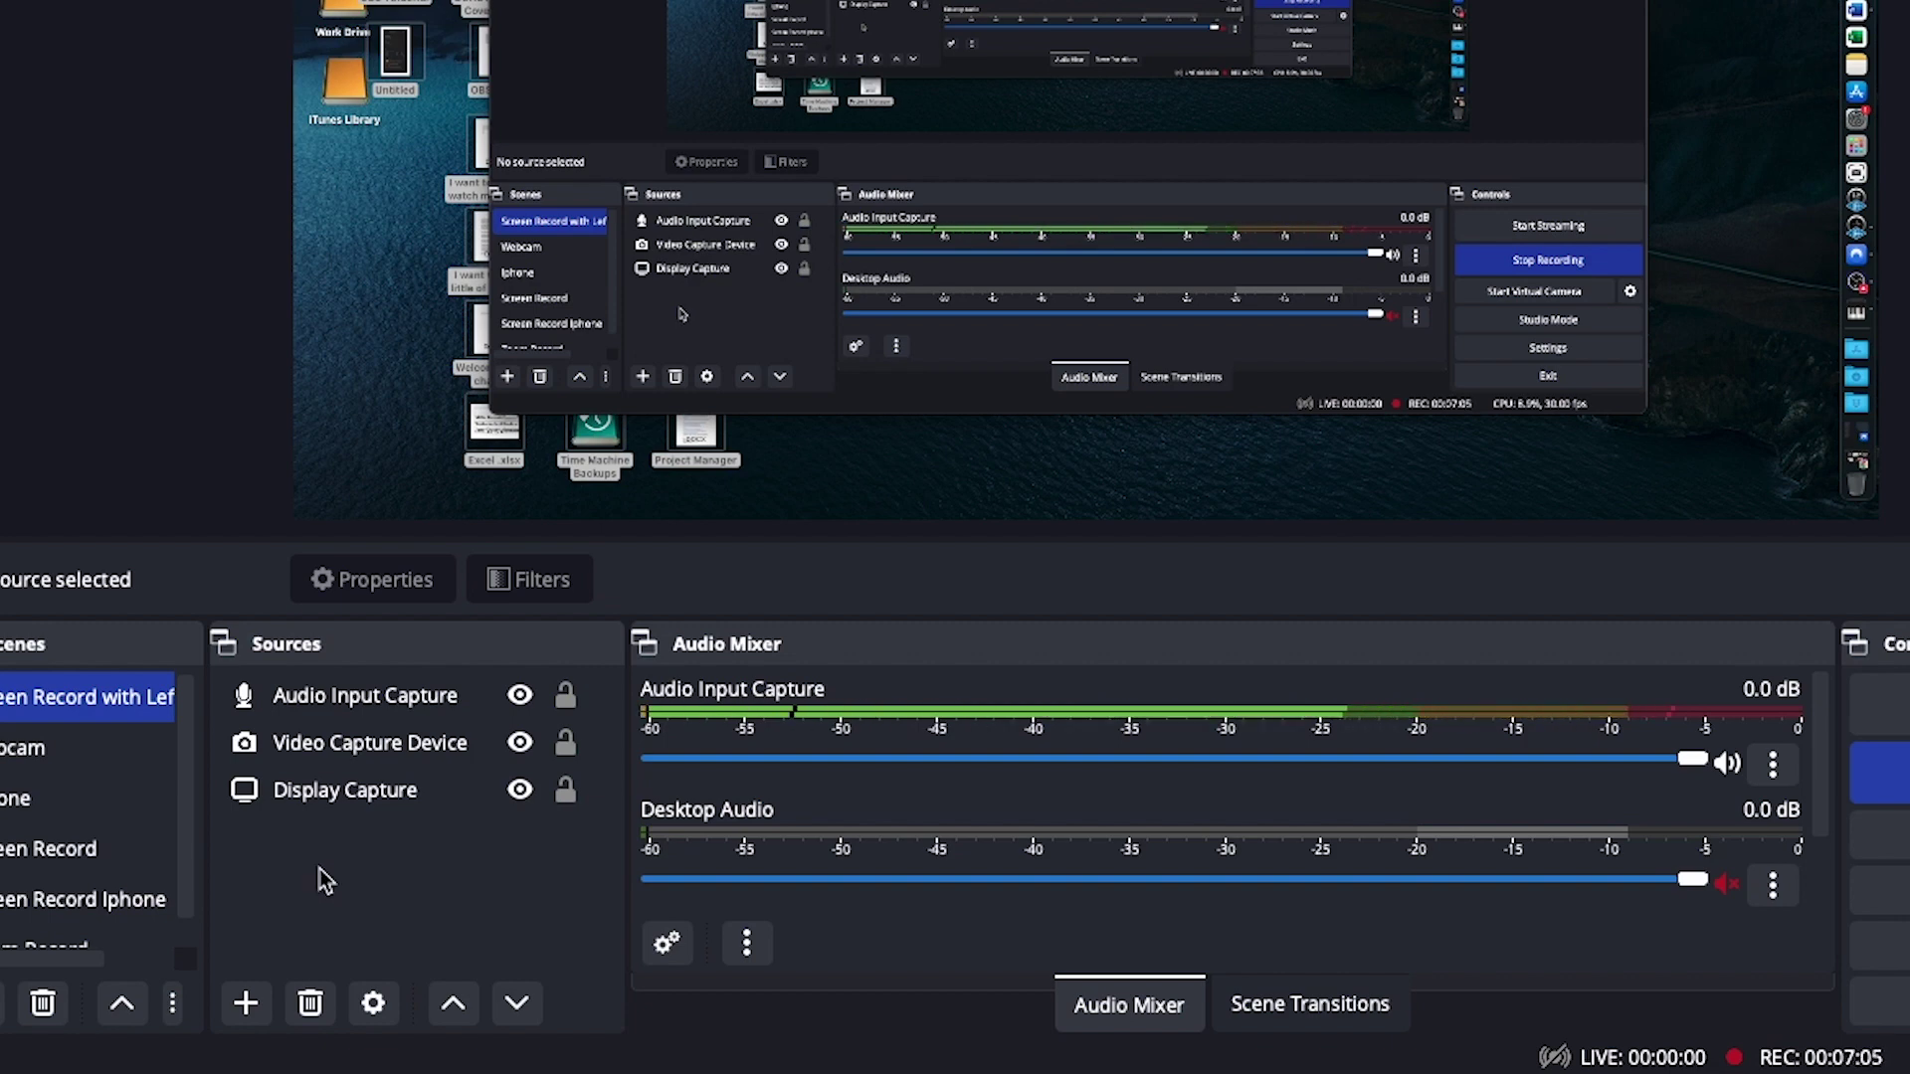
- Add an Audio Input Capture source in Sources and rename it to 'UAD'
{"action": "right_click", "coordinate": [321, 882]}
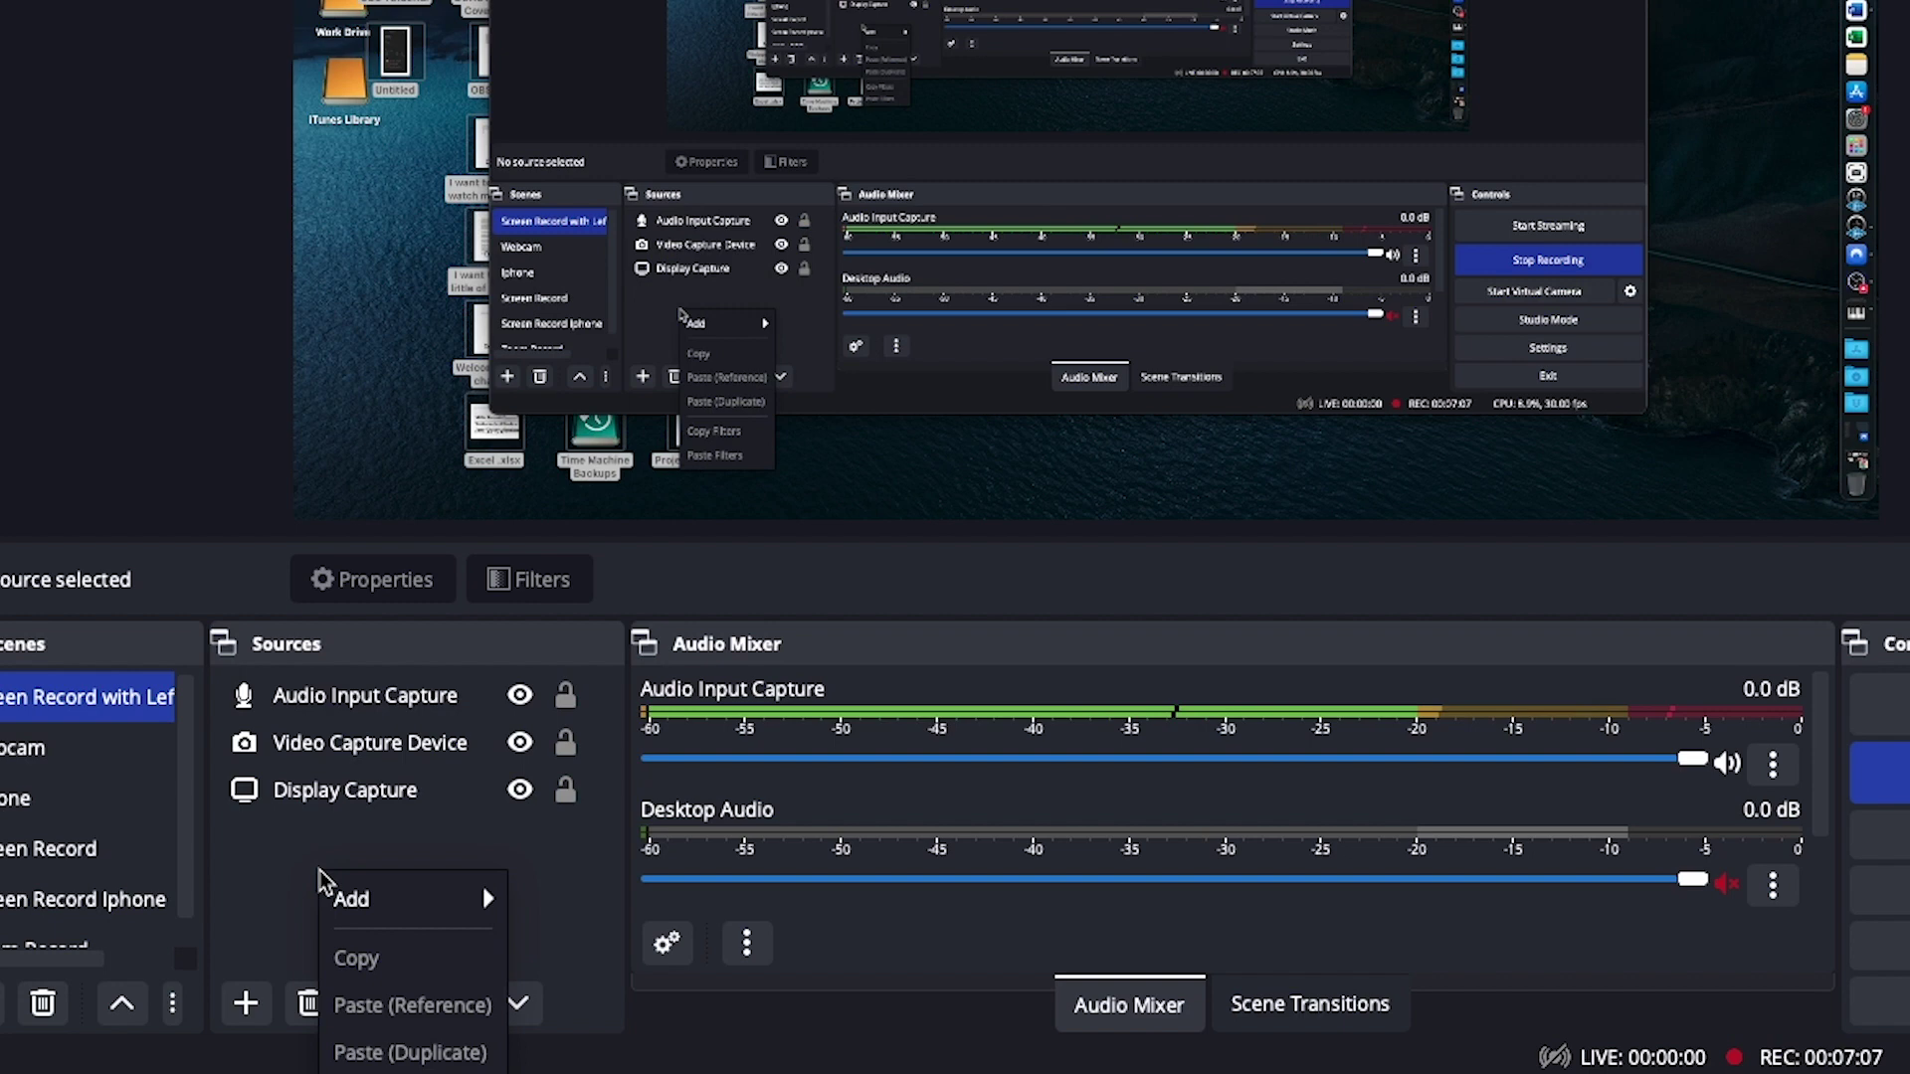
{"action": "mouse_move", "coordinate": [437, 903]}
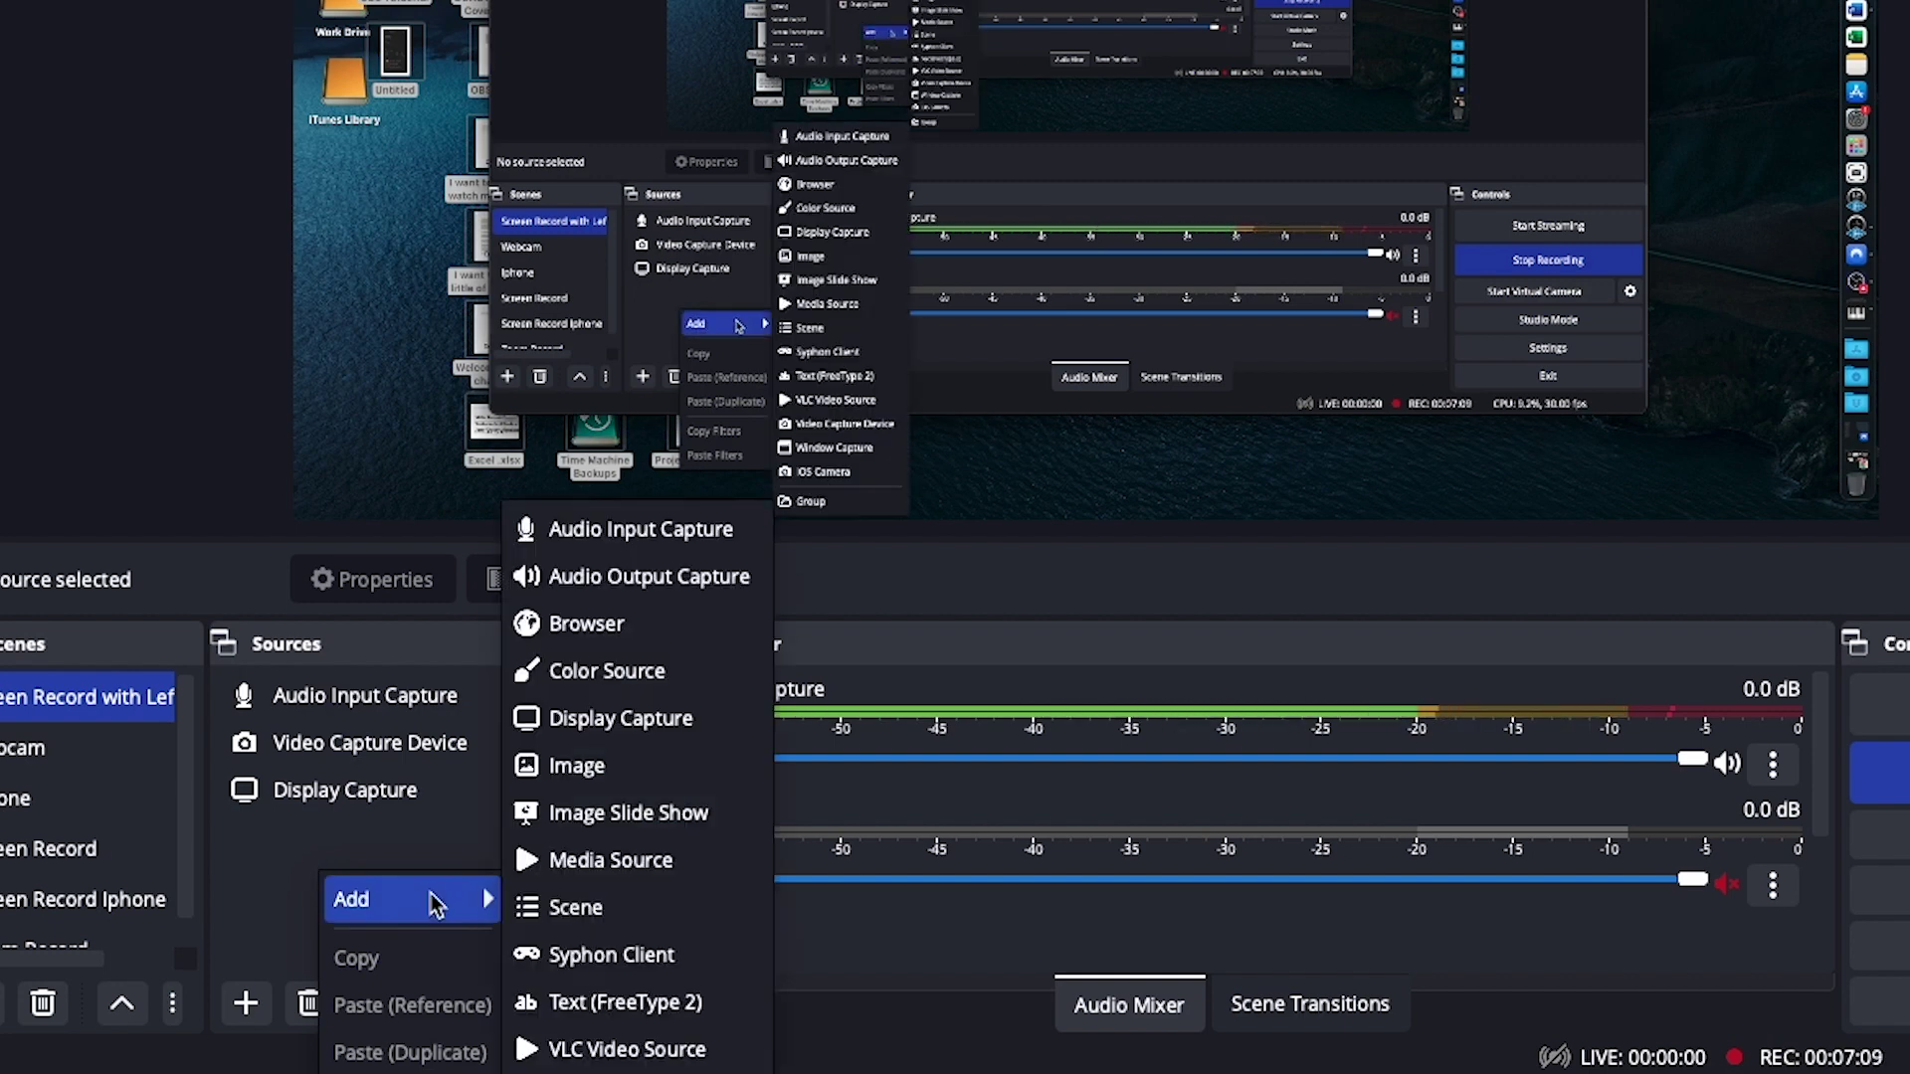
{"action": "left_click", "coordinate": [731, 554]}
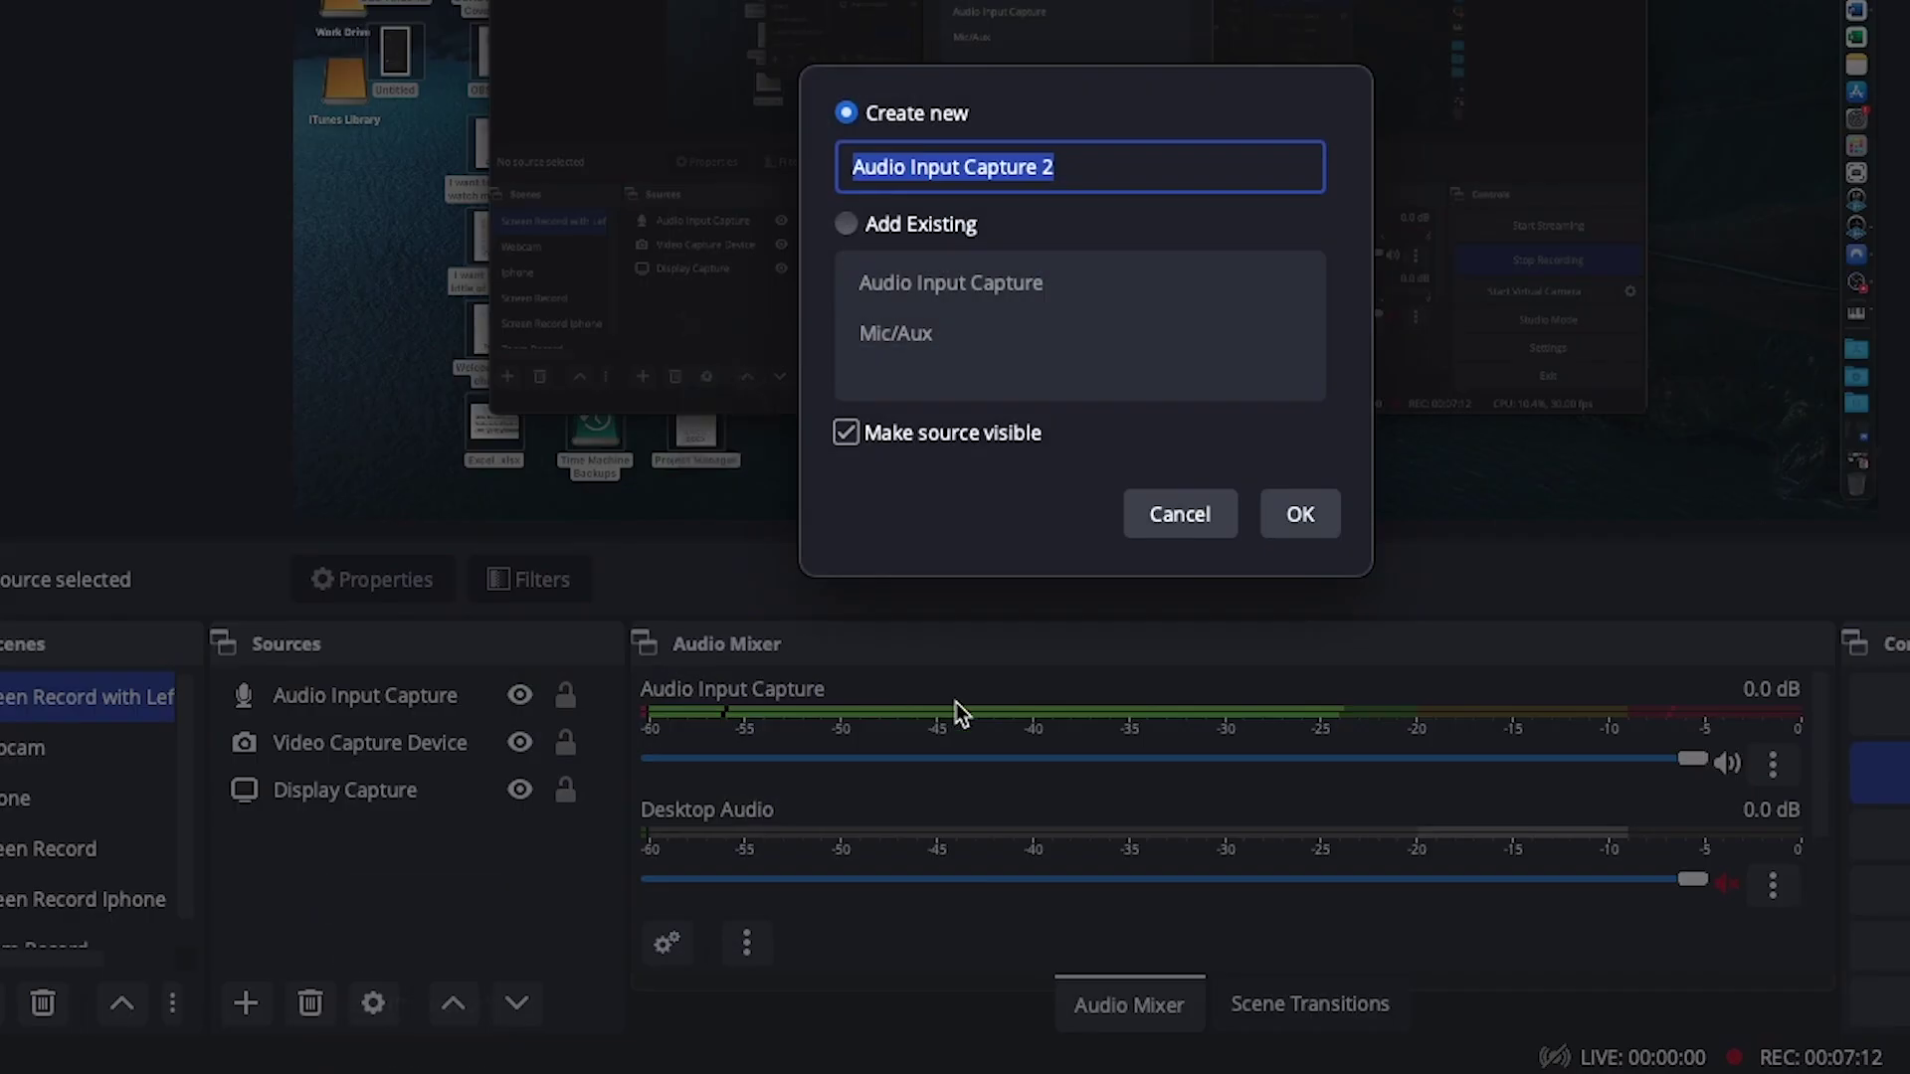
{"action": "left_click", "coordinate": [1074, 167]}
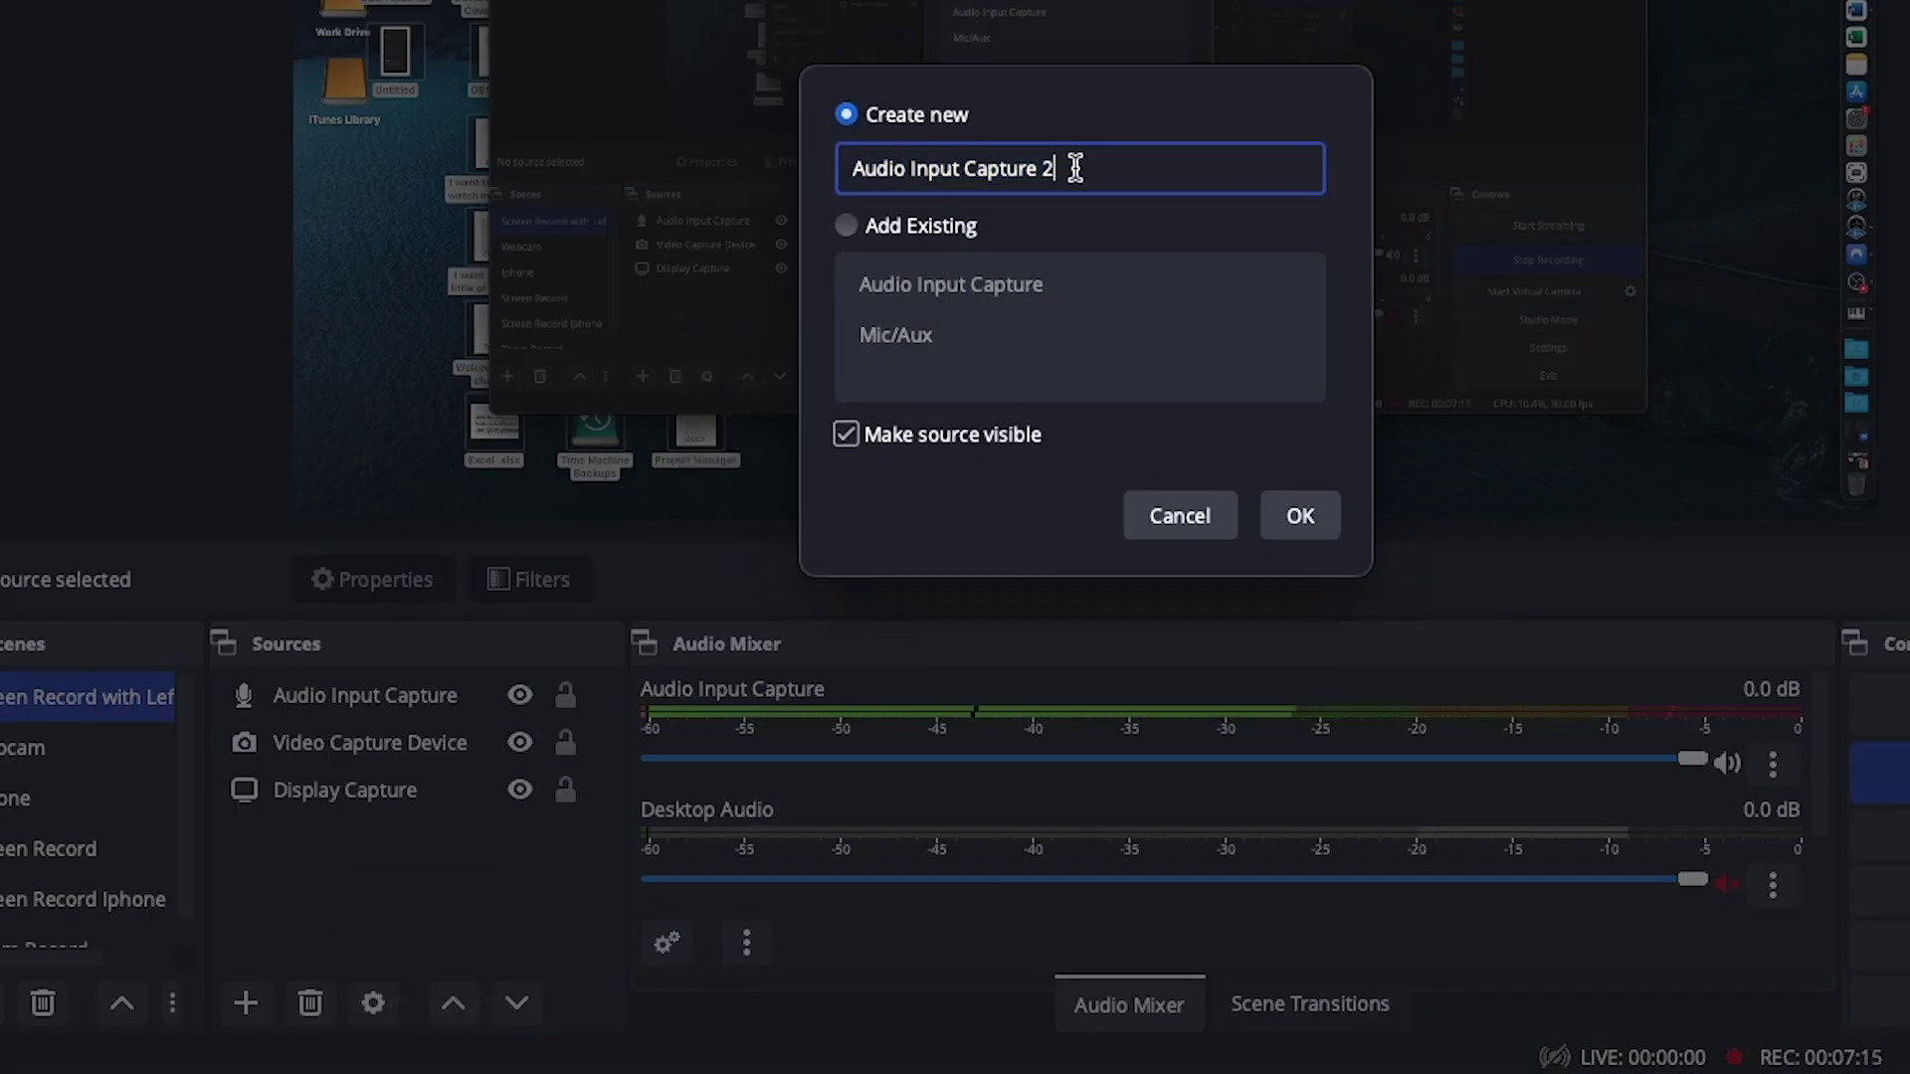
{"action": "key", "text": "BackSpace"}
{"action": "key", "text": "BackSpace"}
{"action": "key", "text": "BackSpace"}
{"action": "key", "text": "BackSpace"}
{"action": "key", "text": "BackSpace"}
{"action": "key", "text": "BackSpace"}
{"action": "key", "text": "BackSpace"}
{"action": "key", "text": "BackSpace"}
{"action": "key", "text": "BackSpace"}
{"action": "key", "text": "BackSpace"}
{"action": "key", "text": "BackSpace"}
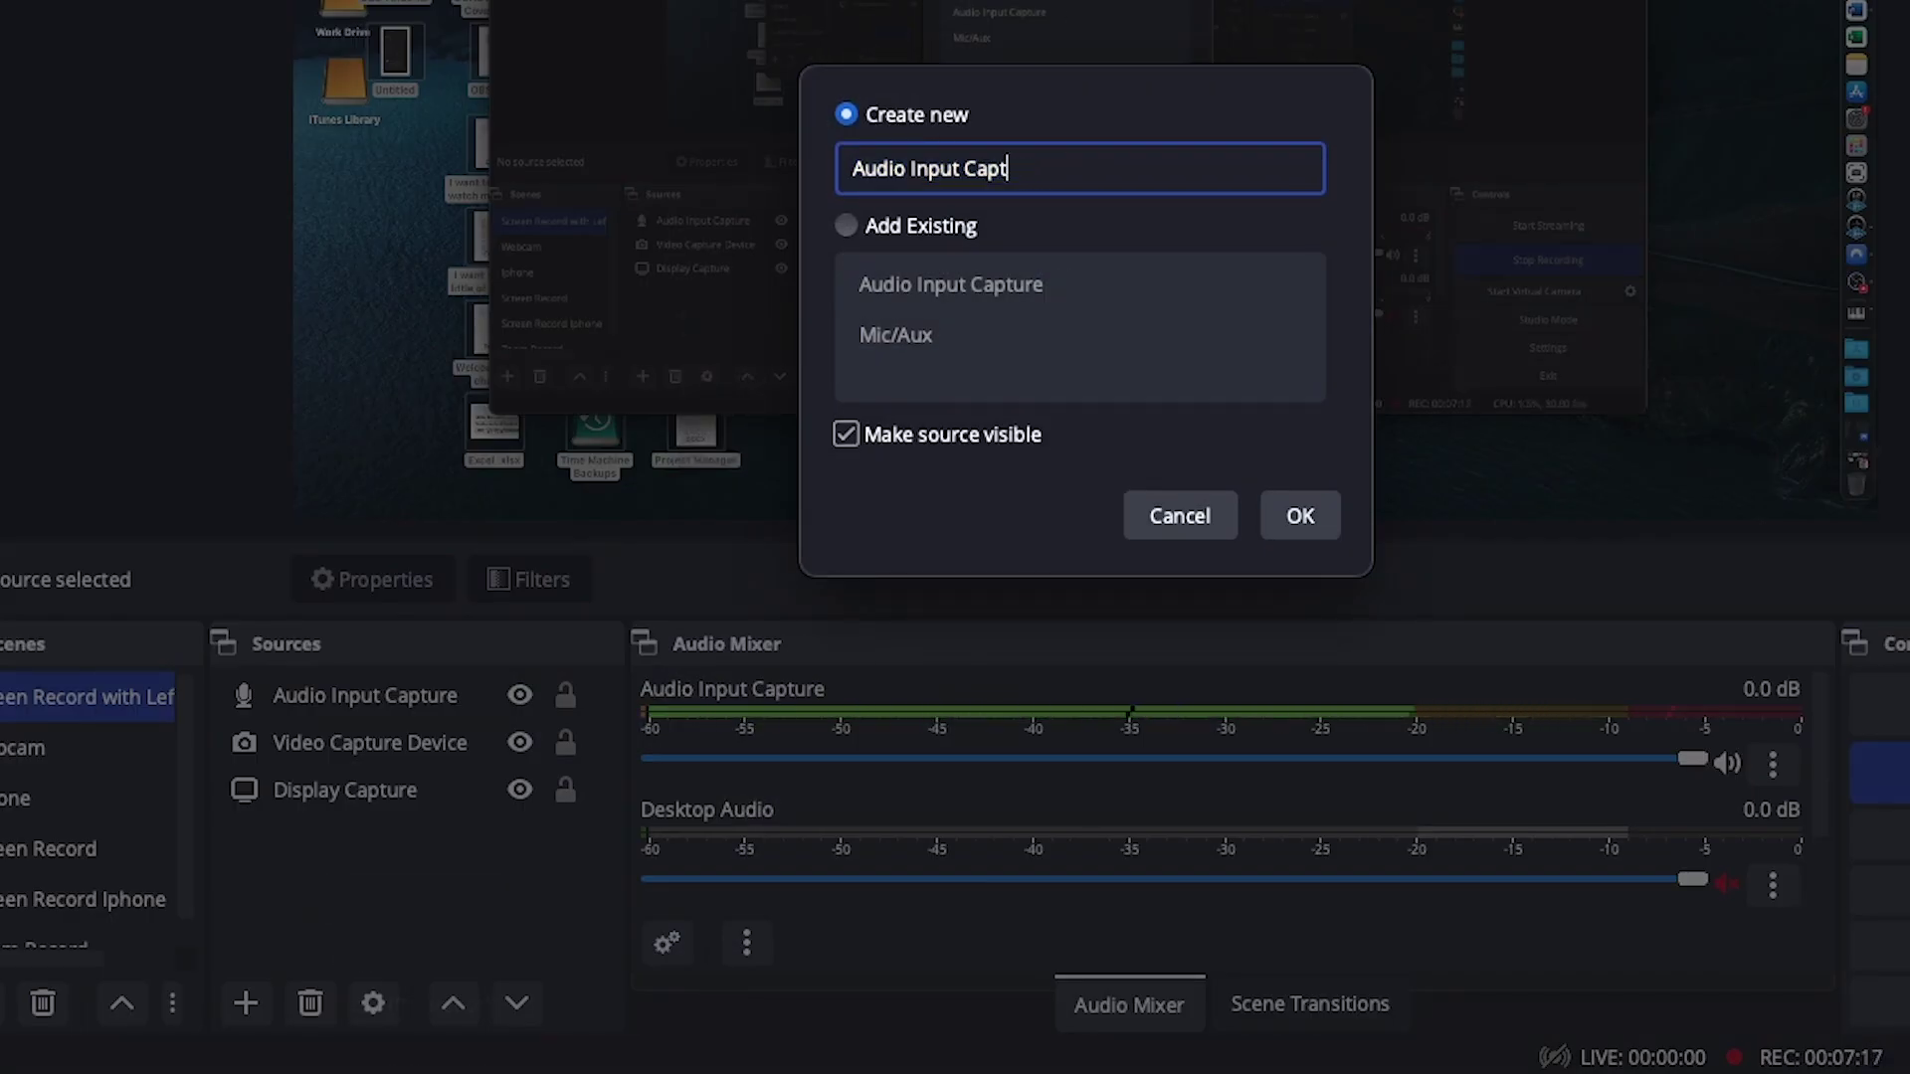
{"action": "key", "text": "BackSpace"}
{"action": "key", "text": "BackSpace"}
{"action": "key", "text": "BackSpace"}
{"action": "key", "text": "BackSpace"}
{"action": "key", "text": "BackSpace"}
{"action": "key", "text": "BackSpace"}
{"action": "key", "text": "BackSpace"}
{"action": "key", "text": "BackSpace"}
{"action": "key", "text": "BackSpace"}
{"action": "key", "text": "BackSpace"}
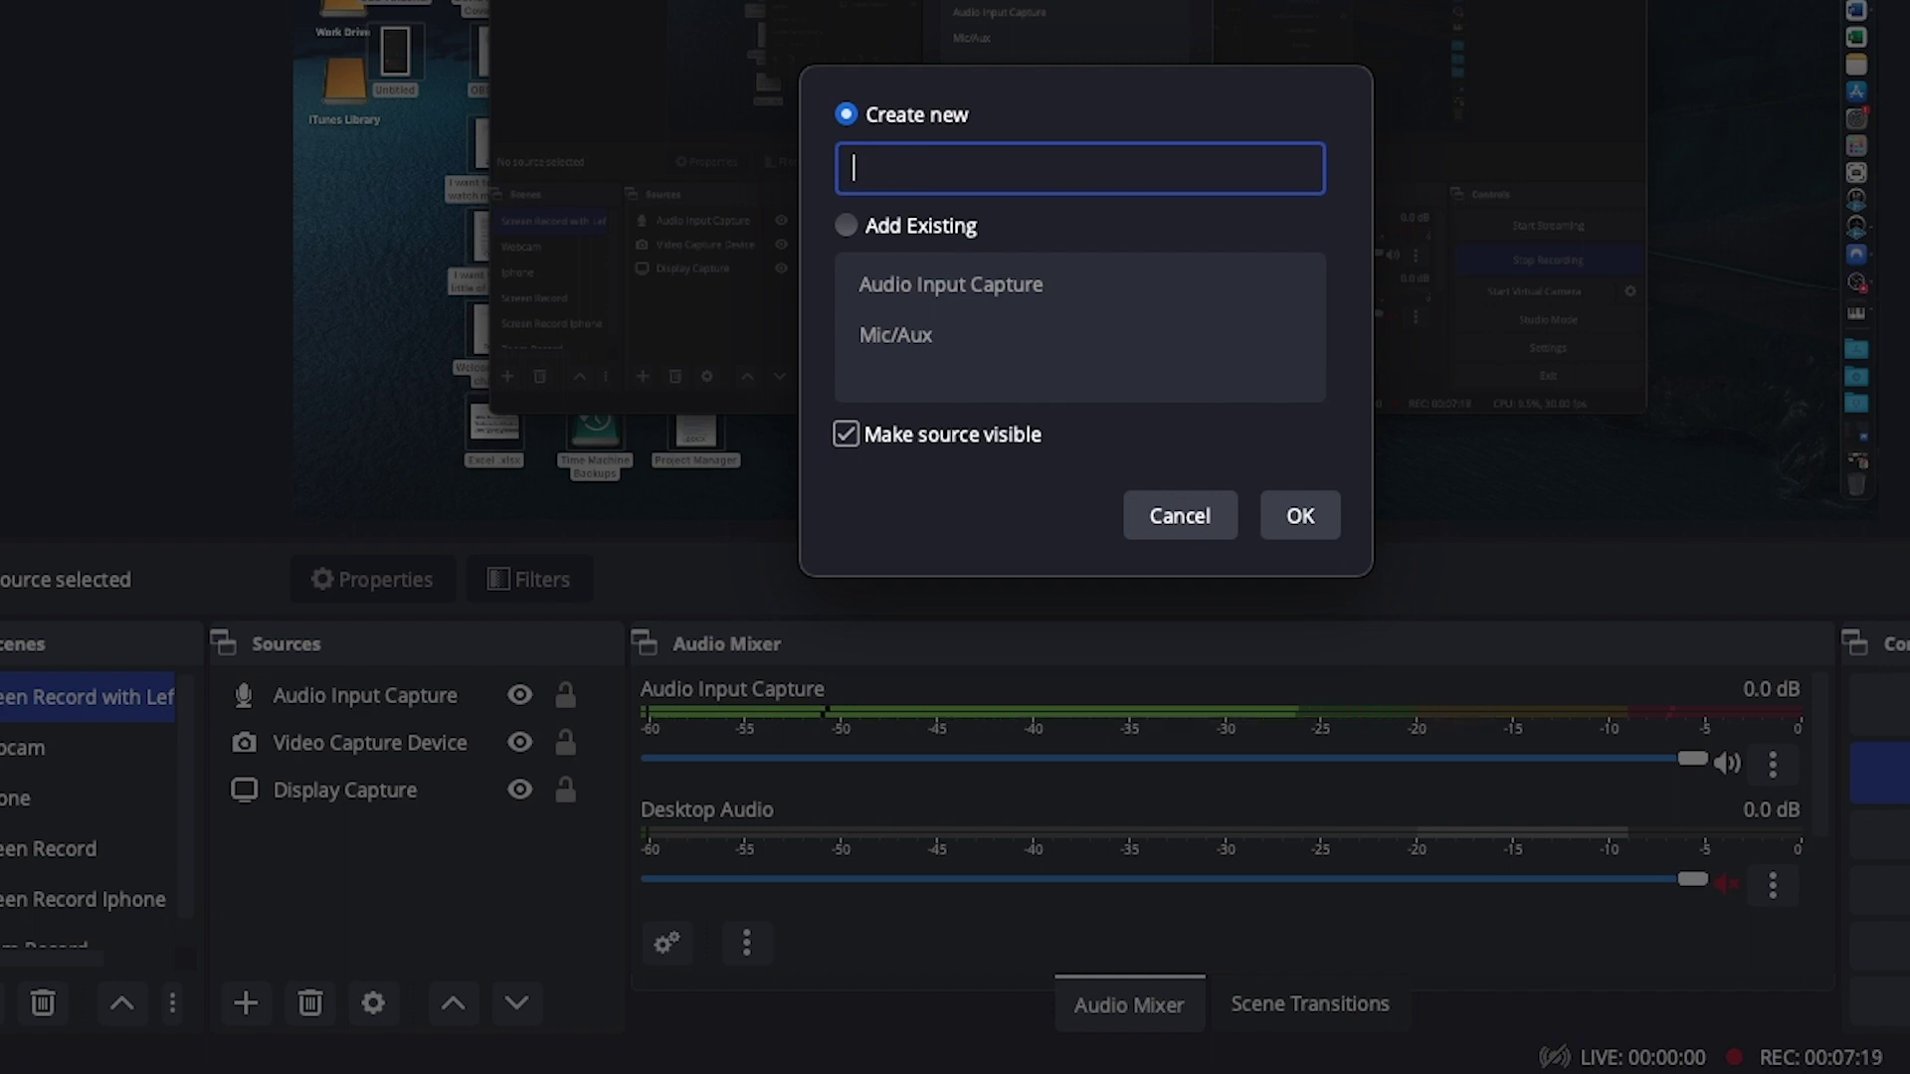
{"action": "type", "text": "UAD"}
- Confirm the UAD source and leave its Device setting on Default
{"action": "key", "text": "Return"}
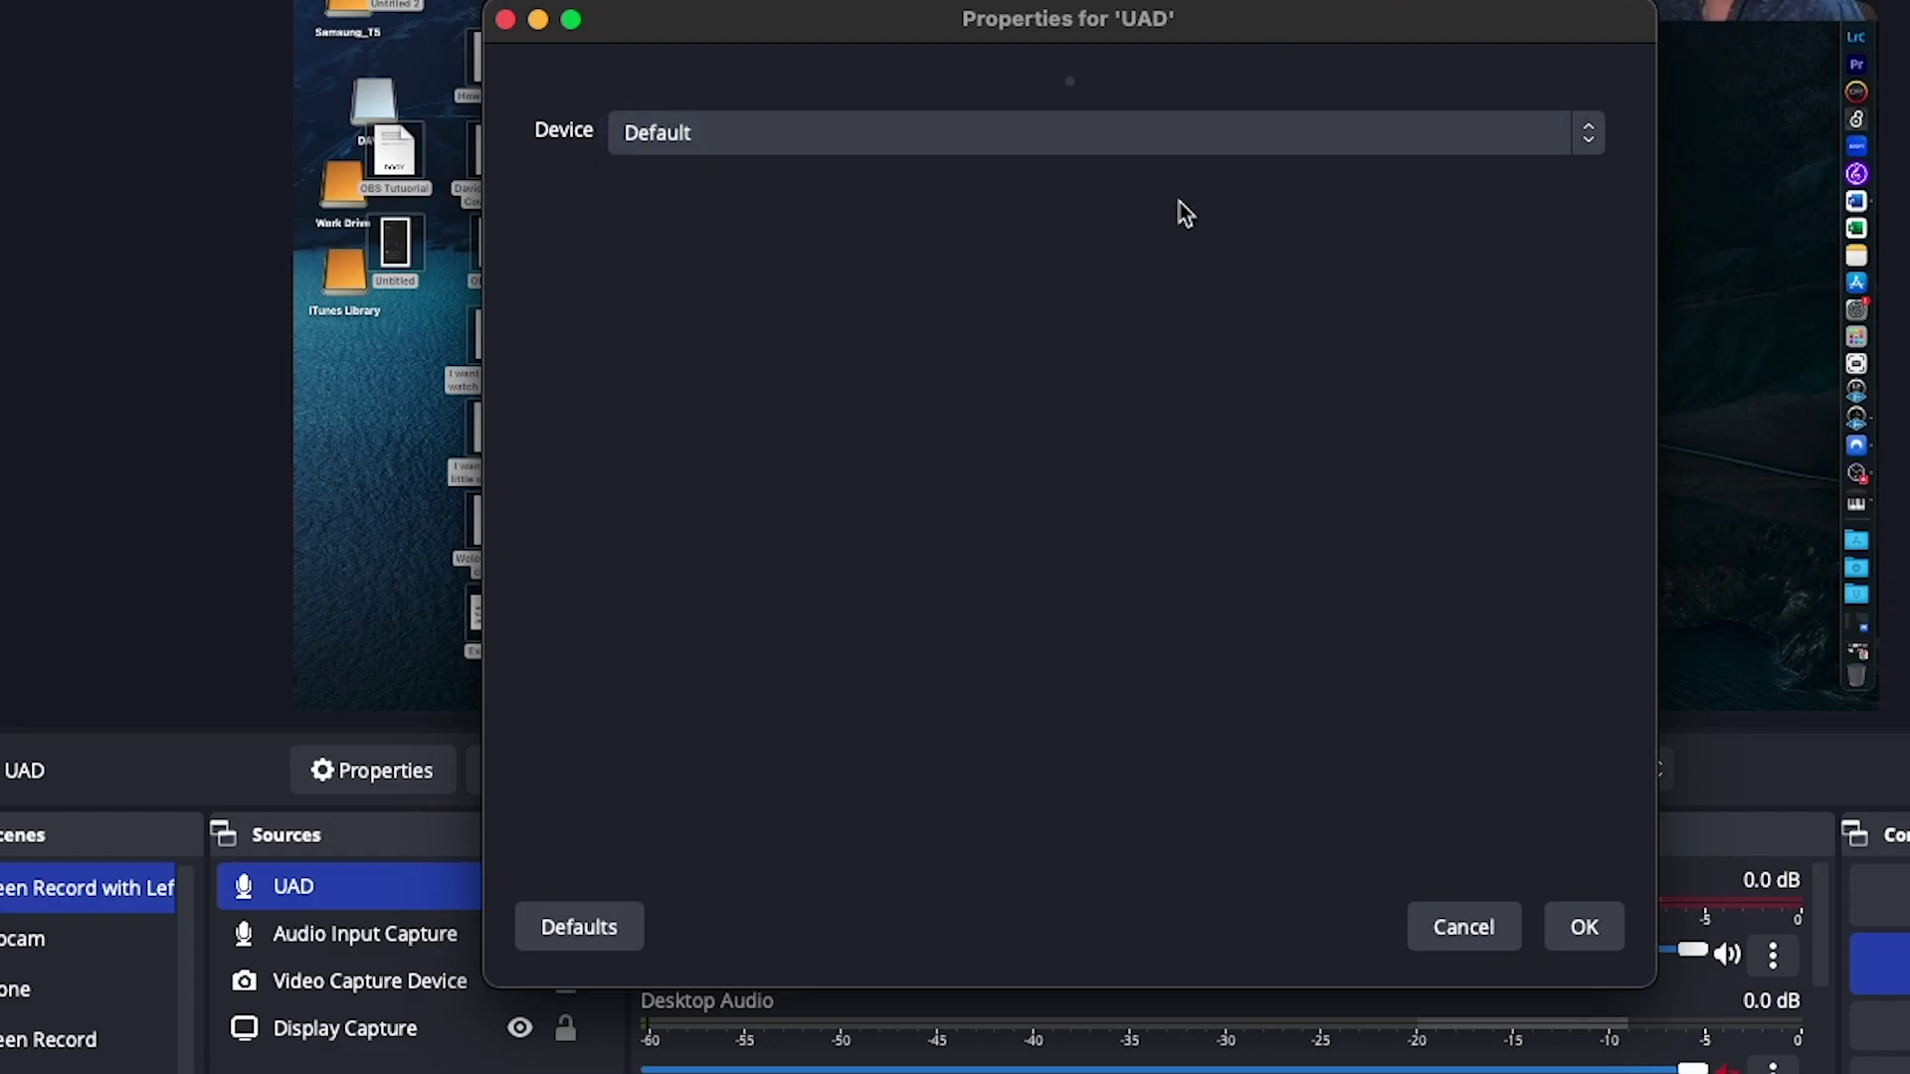
{"action": "left_click", "coordinate": [1140, 132]}
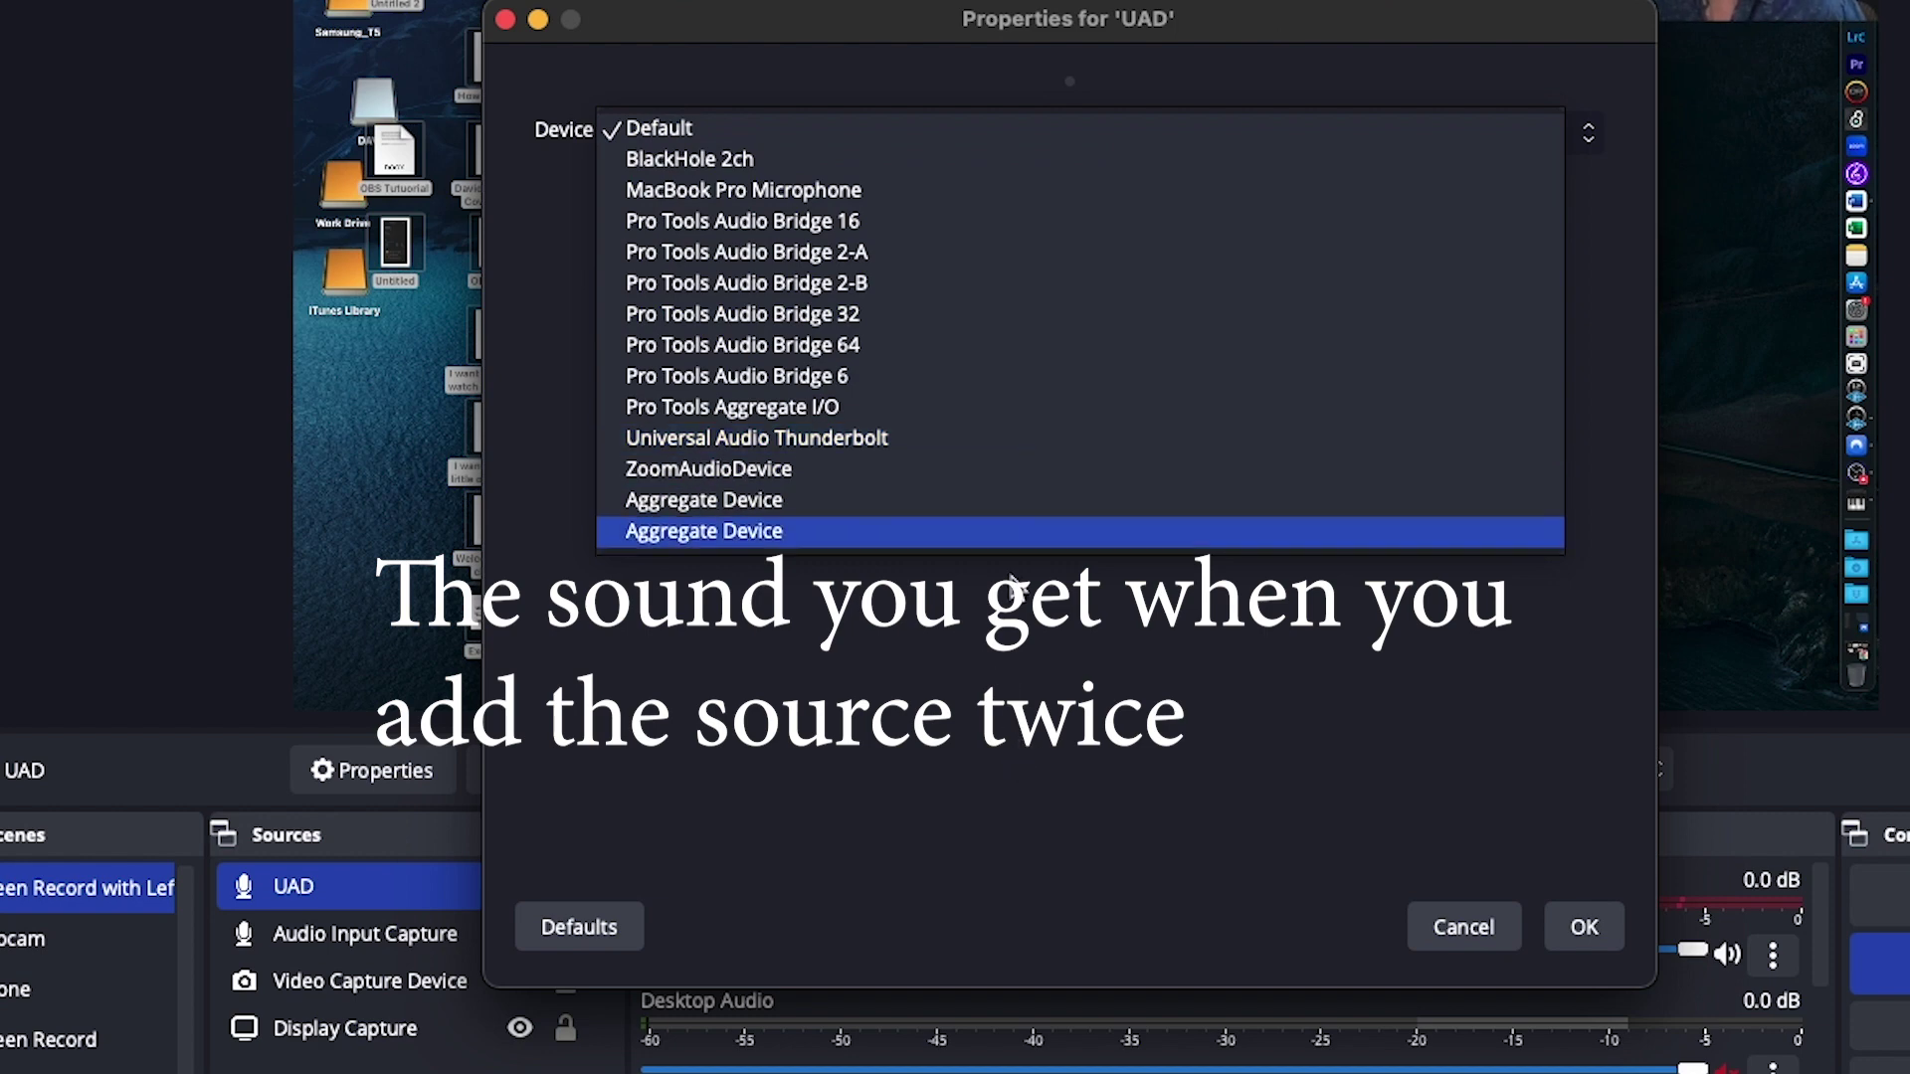
{"action": "left_click", "coordinate": [1007, 710]}
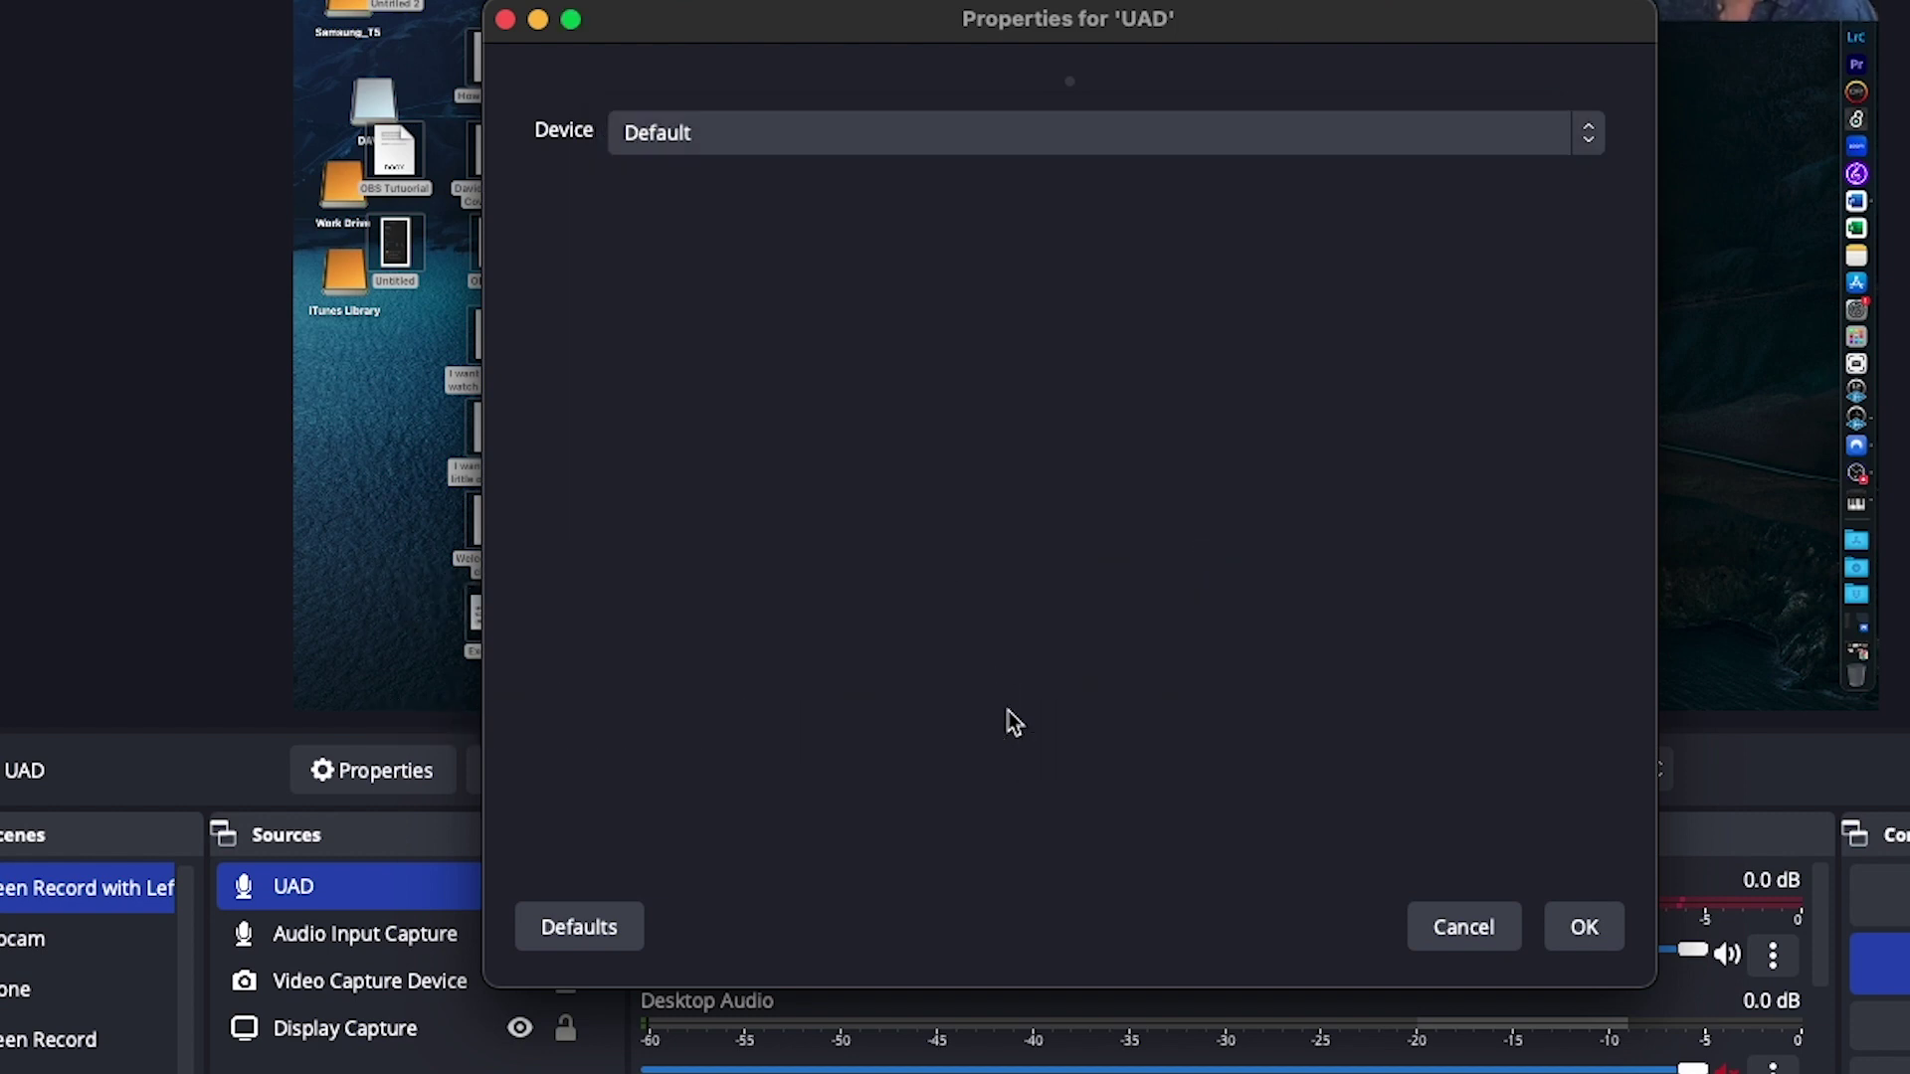